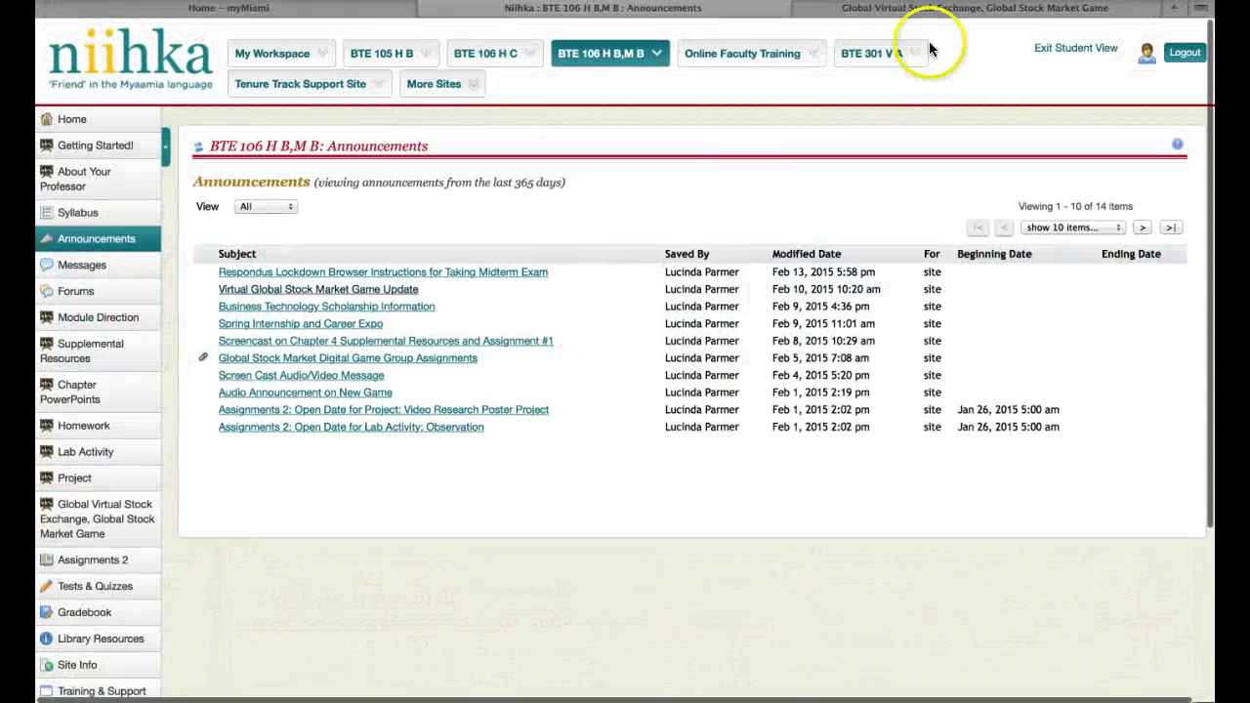
- Switch to the Global Virtual Stock Exchange browser tab, leaving the Niihka announcements
click(926, 10)
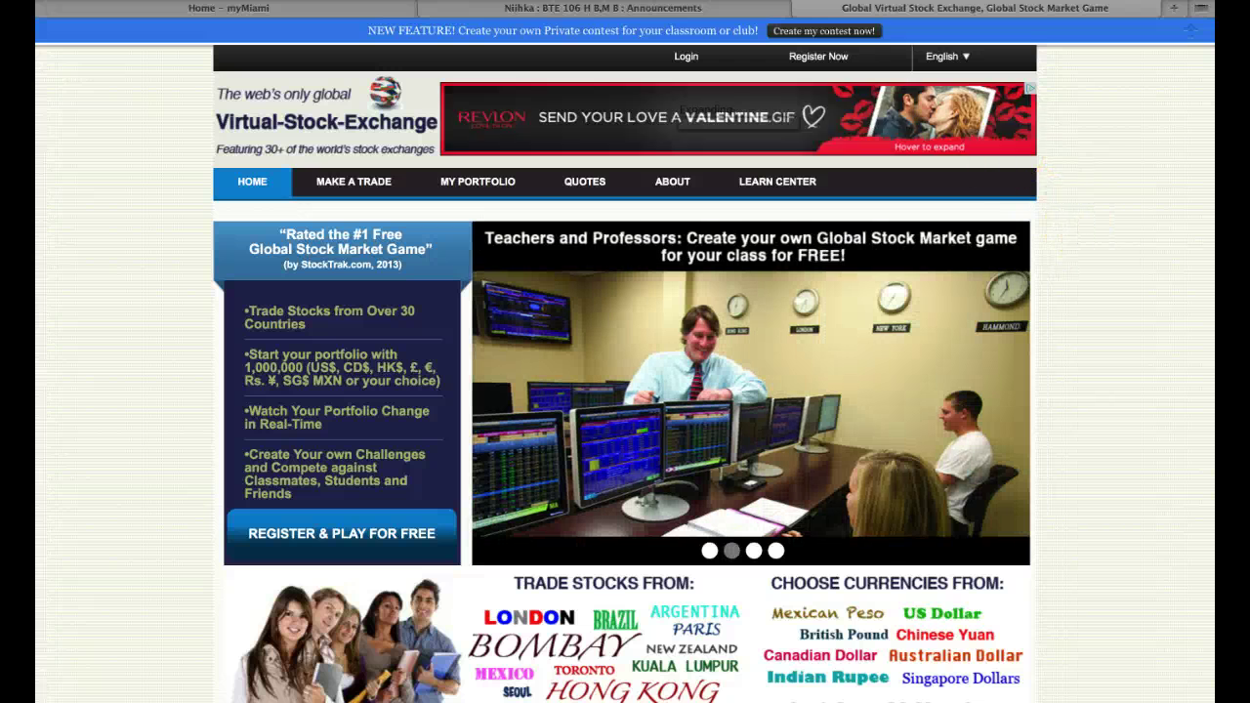
click(1163, 269)
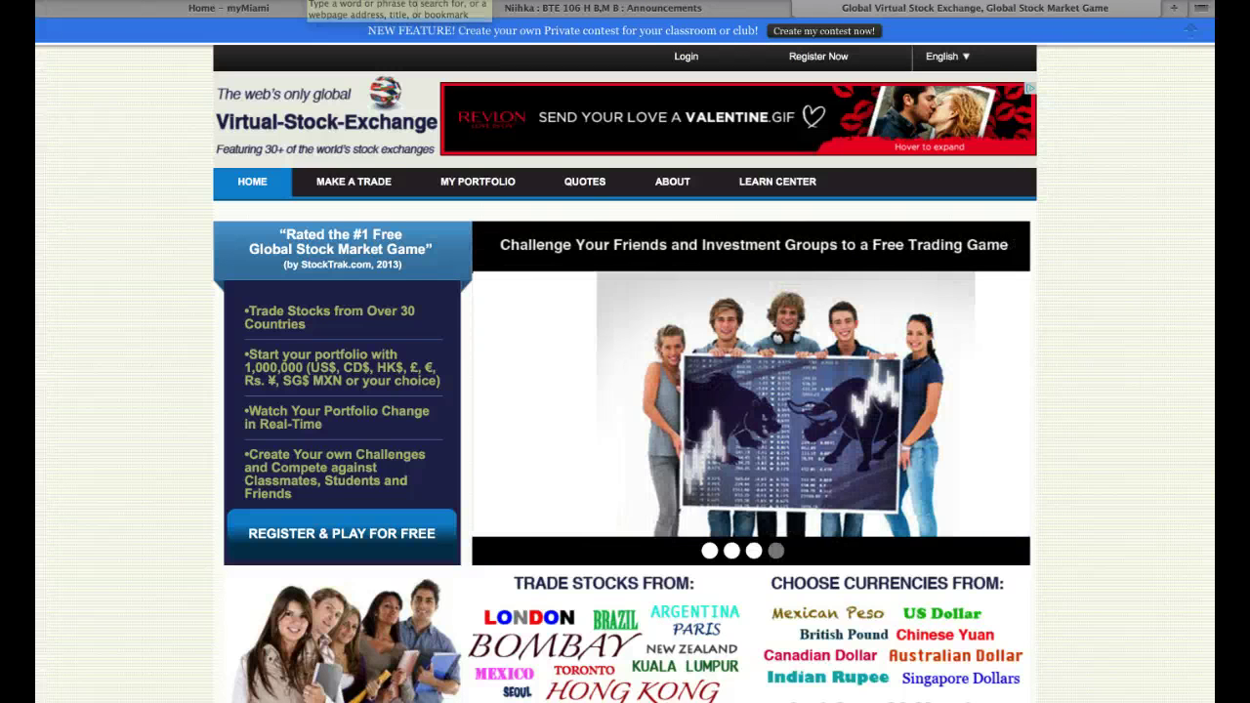
click(1175, 10)
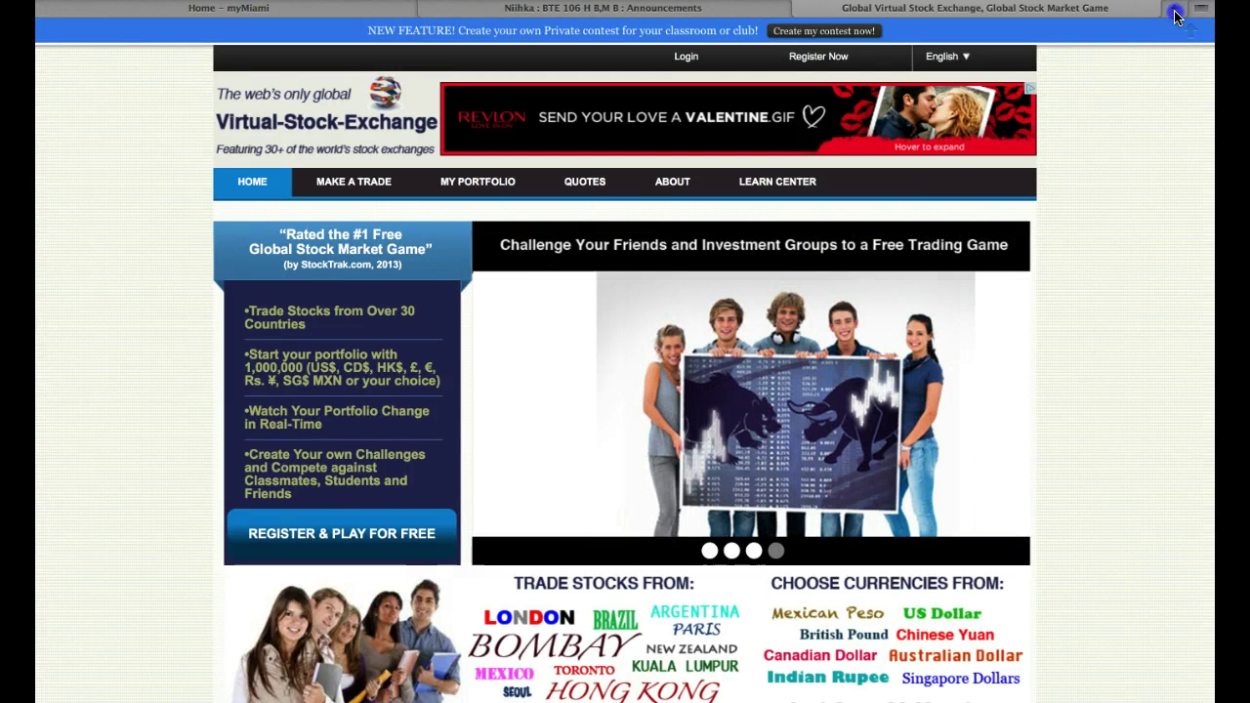
click(410, 138)
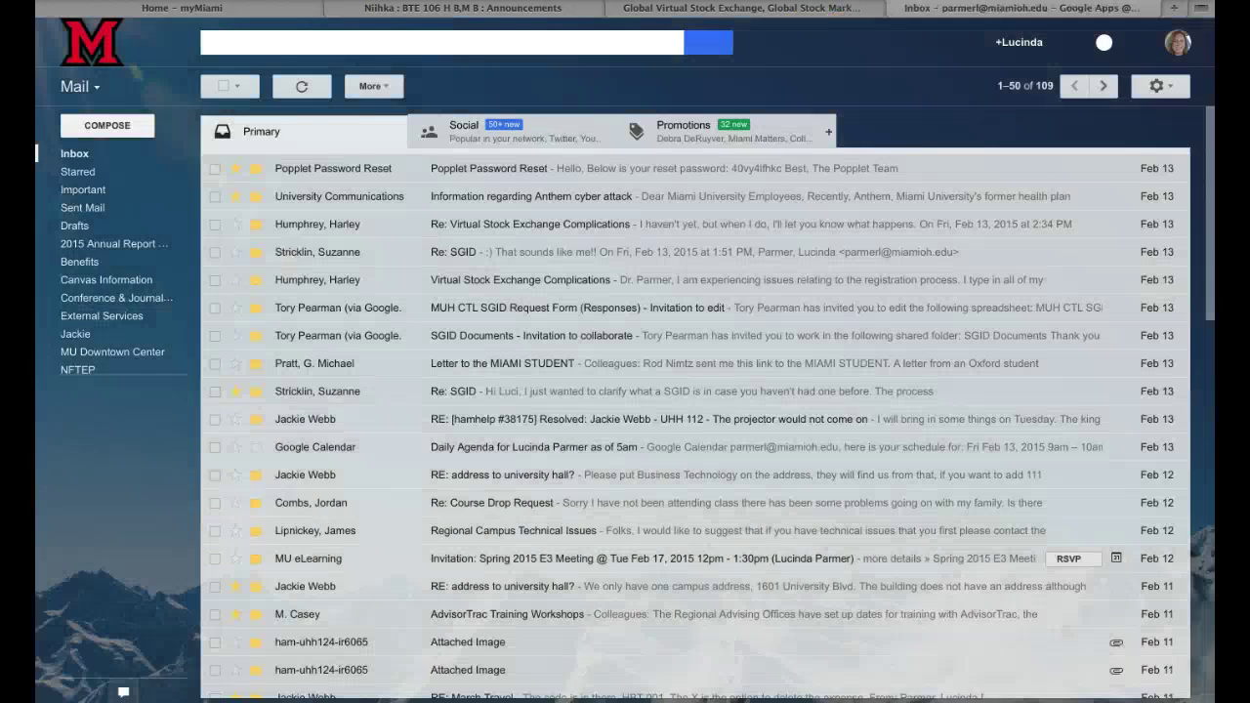
click(897, 8)
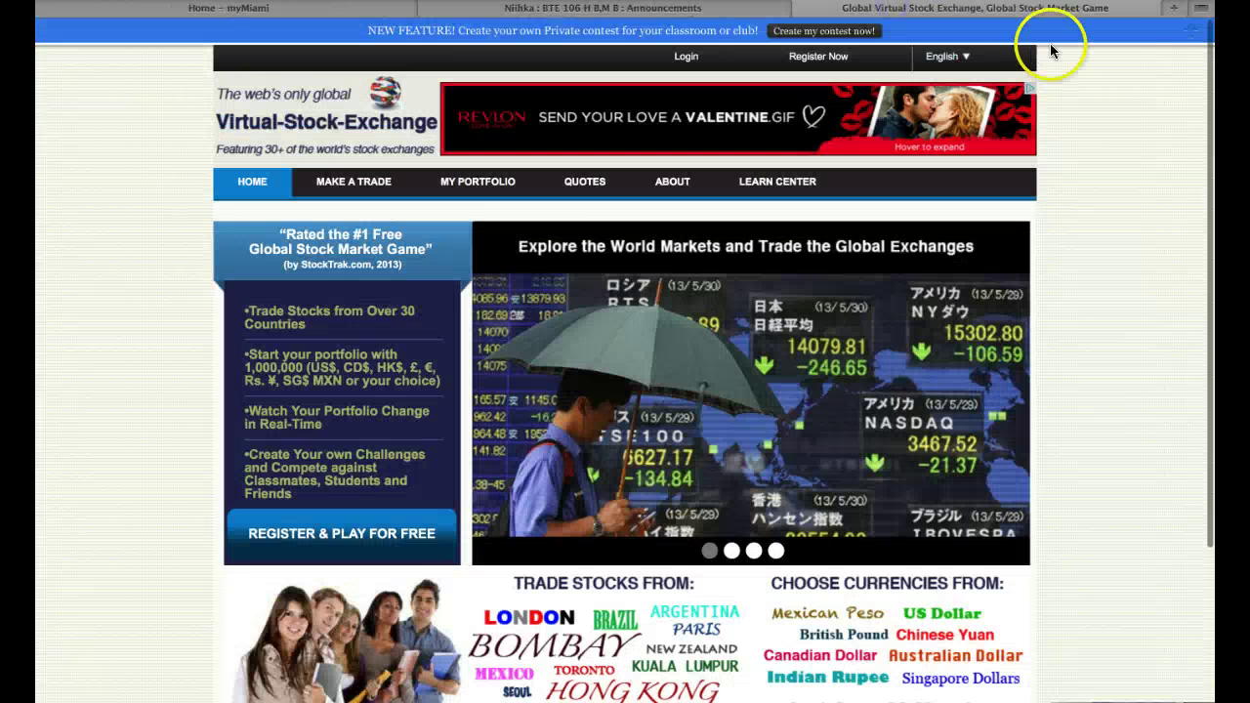
click(1175, 9)
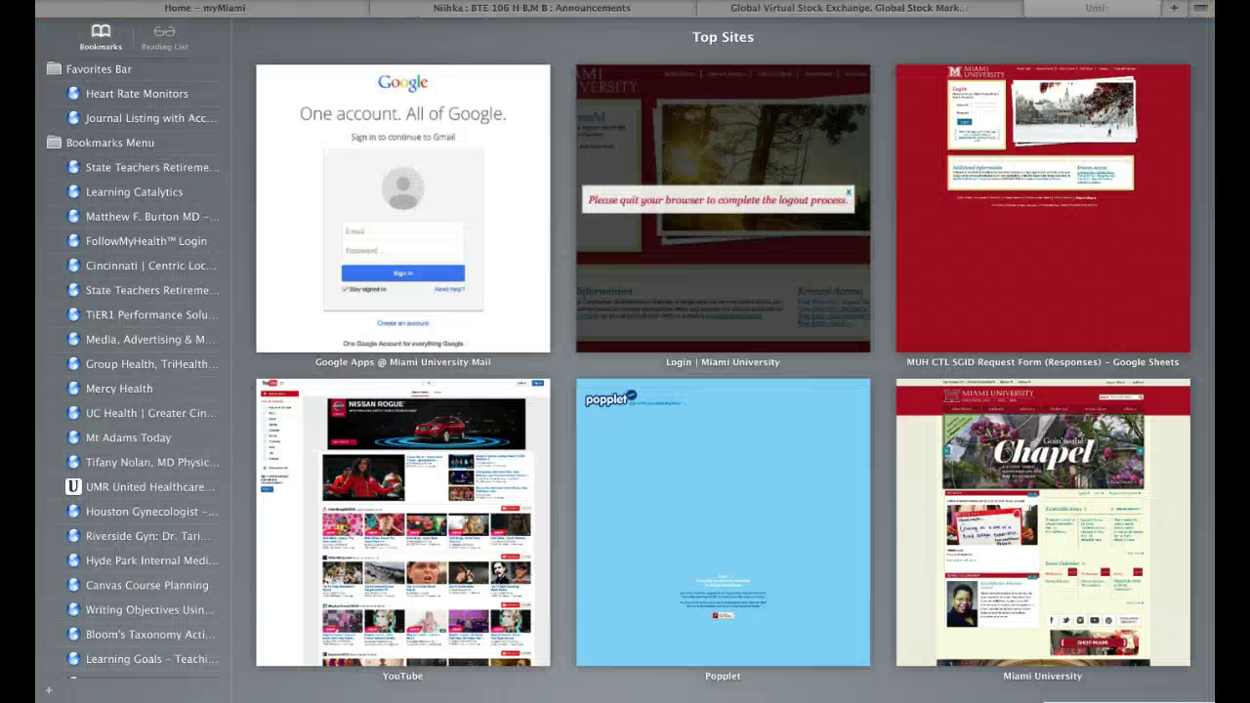
text(bing)
key(Return)
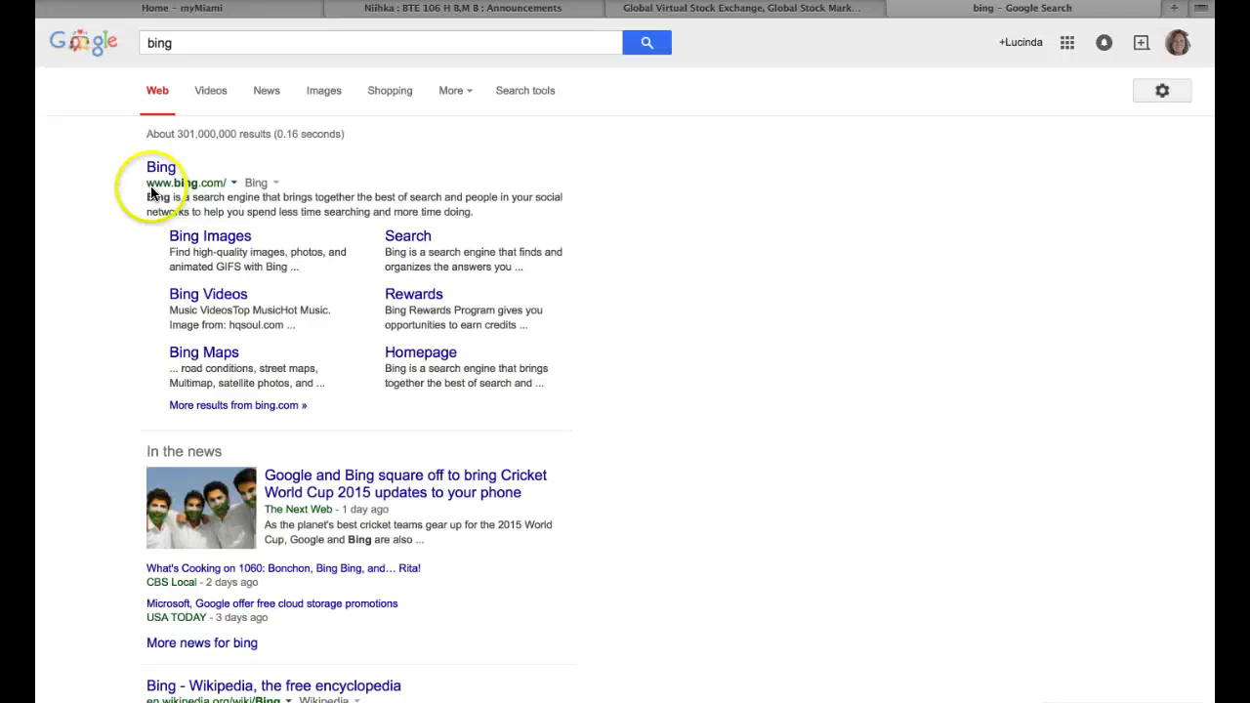
click(158, 170)
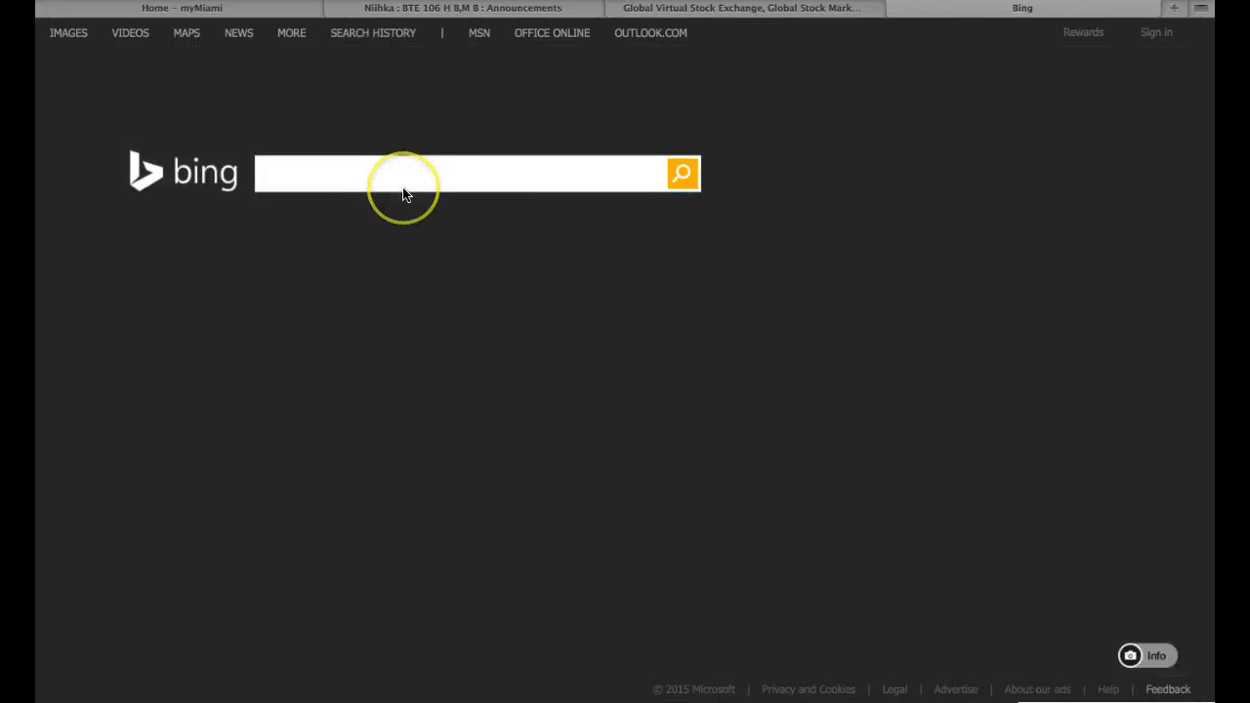
text(virtual gl)
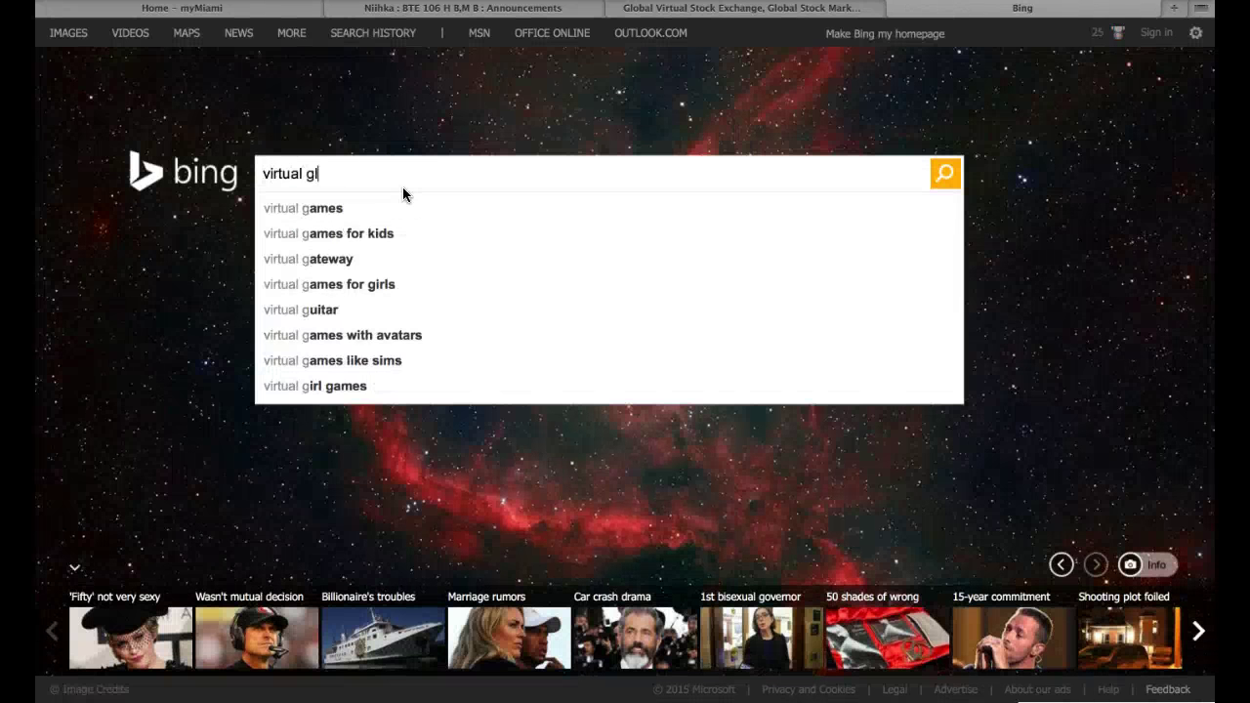
text(obal stock market game)
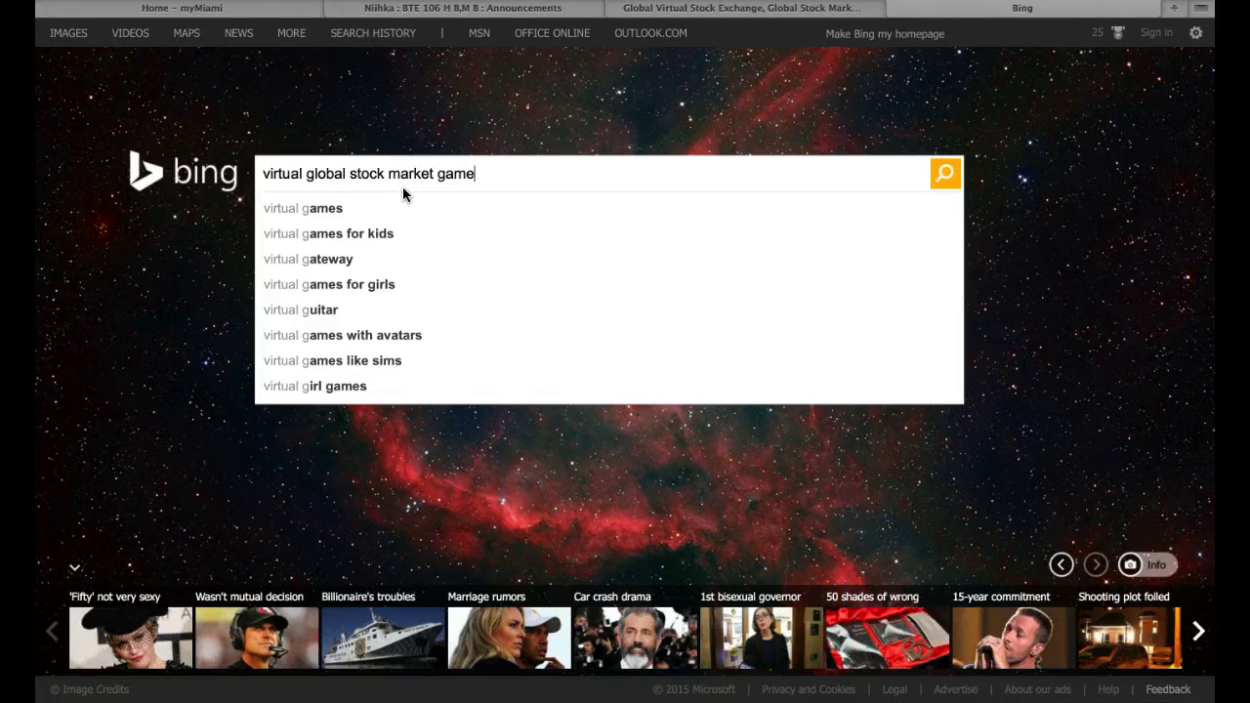
key(Return)
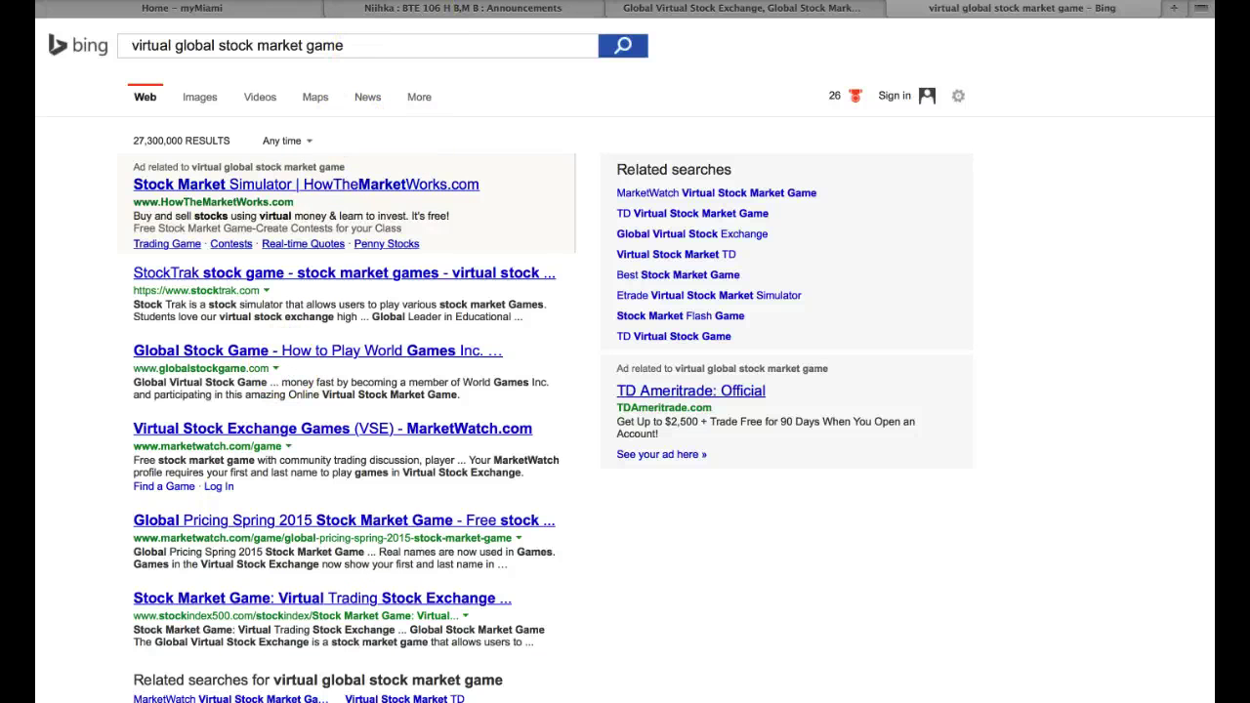
click(891, 10)
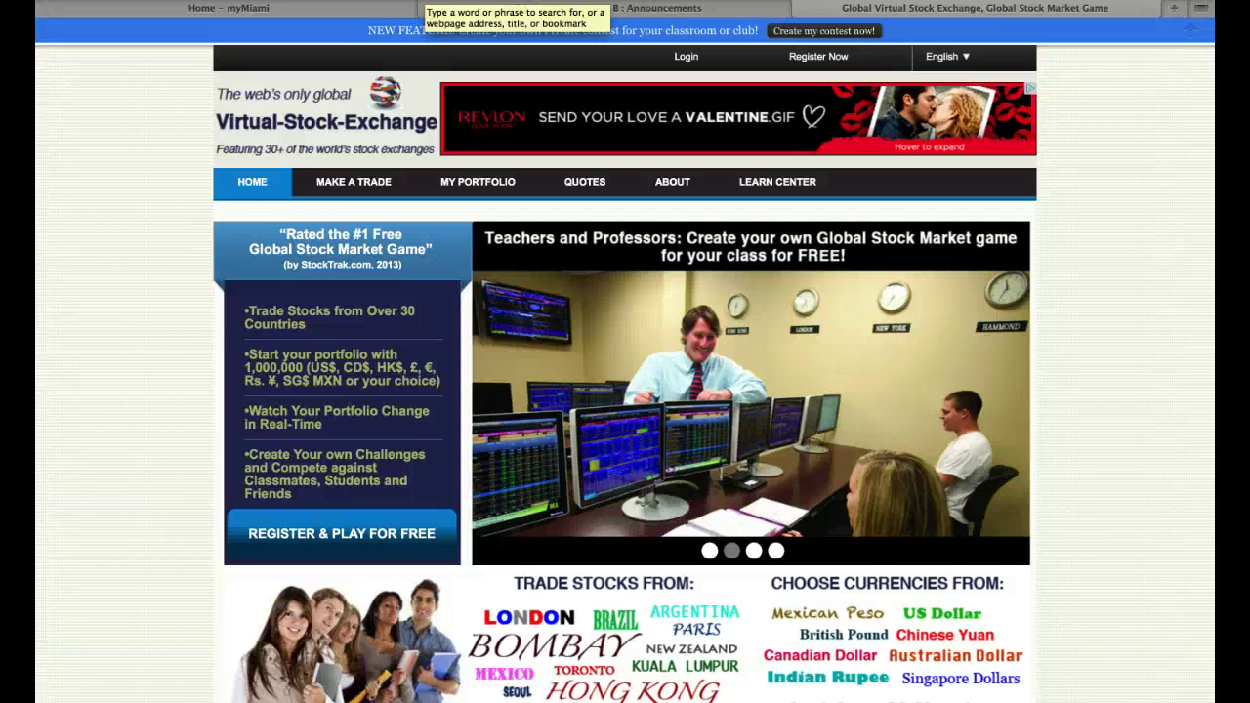
- Open the registration page and choose US Dollar Challenge as the base currency
click(687, 57)
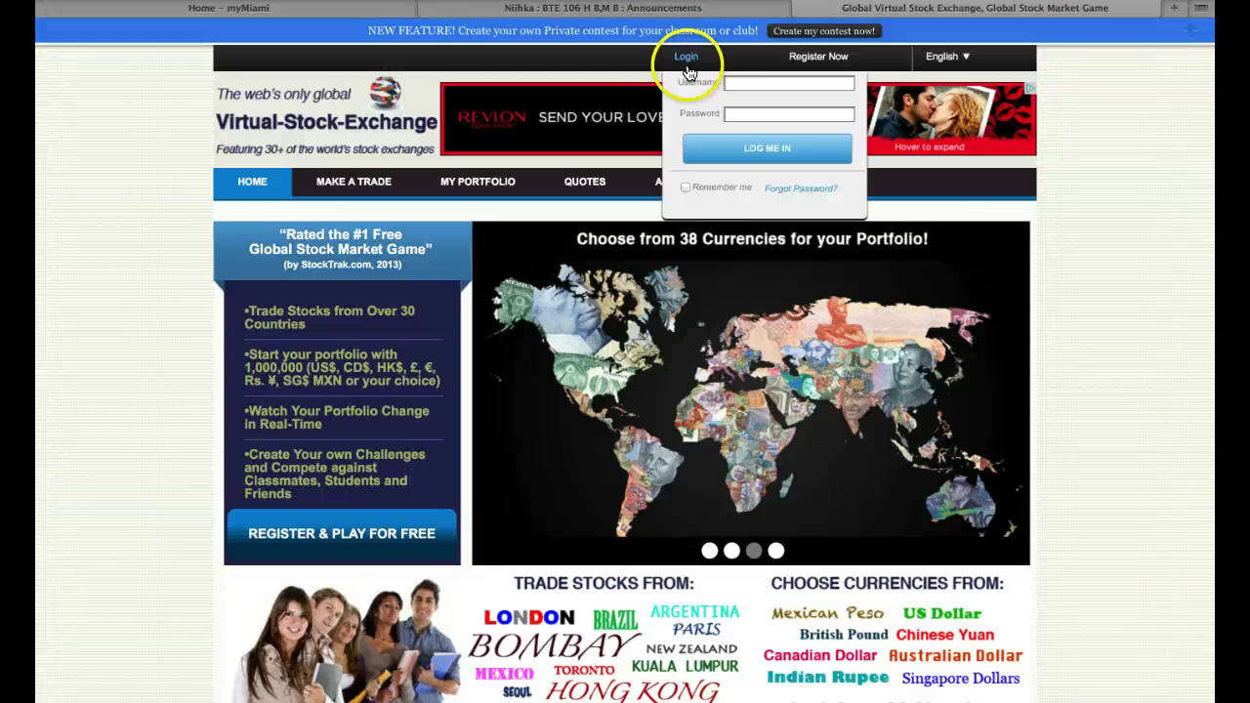
click(827, 54)
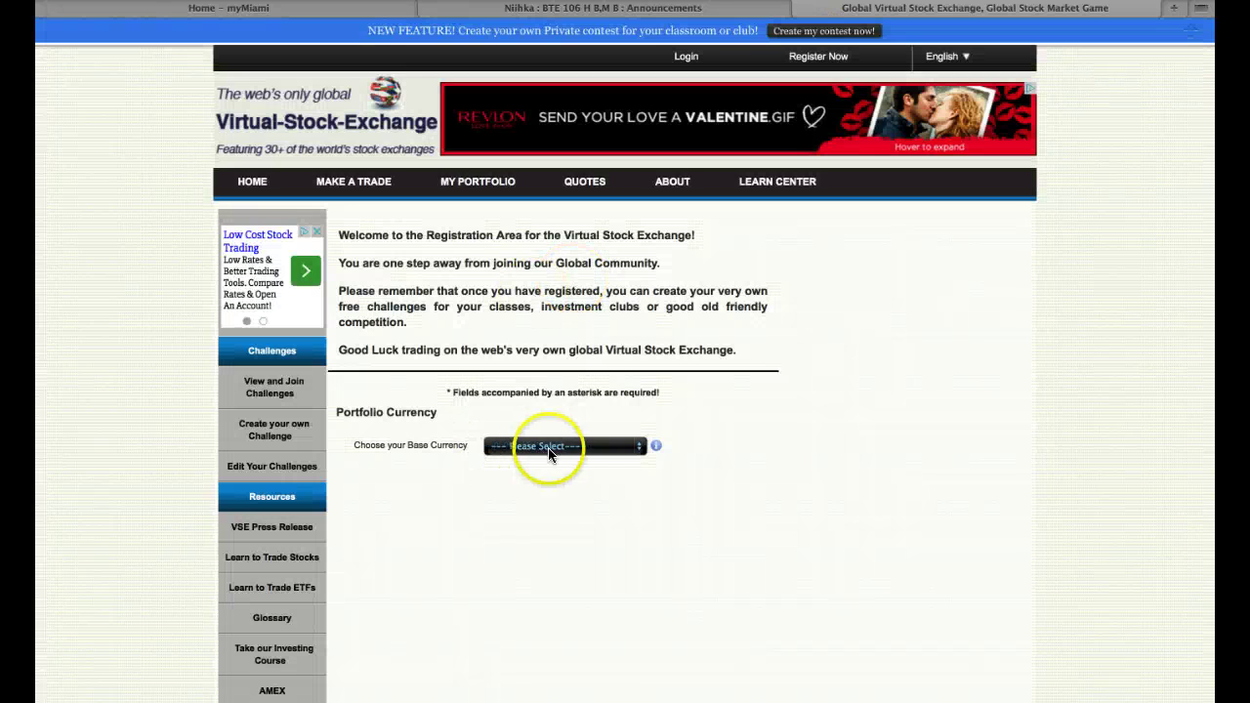
click(566, 447)
click(562, 487)
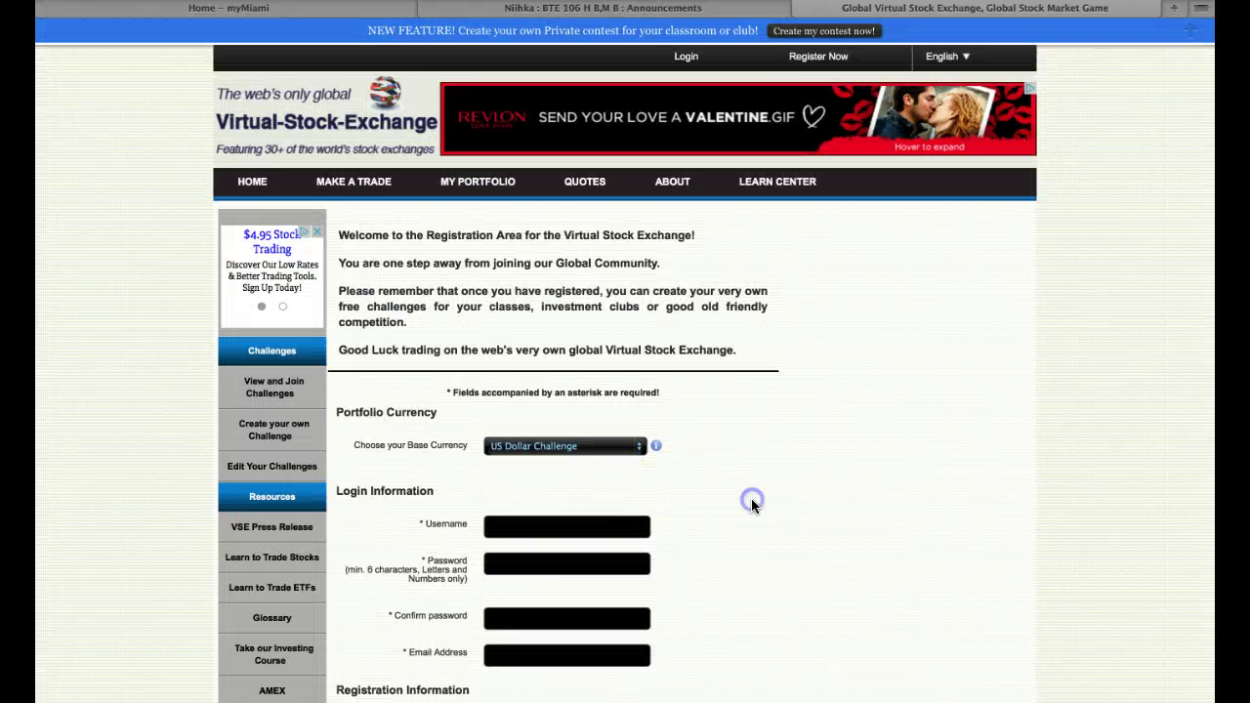
- Enter 'teamvortex123' as the team username
scroll(750, 503, down, 4)
scroll(752, 506, down, 2)
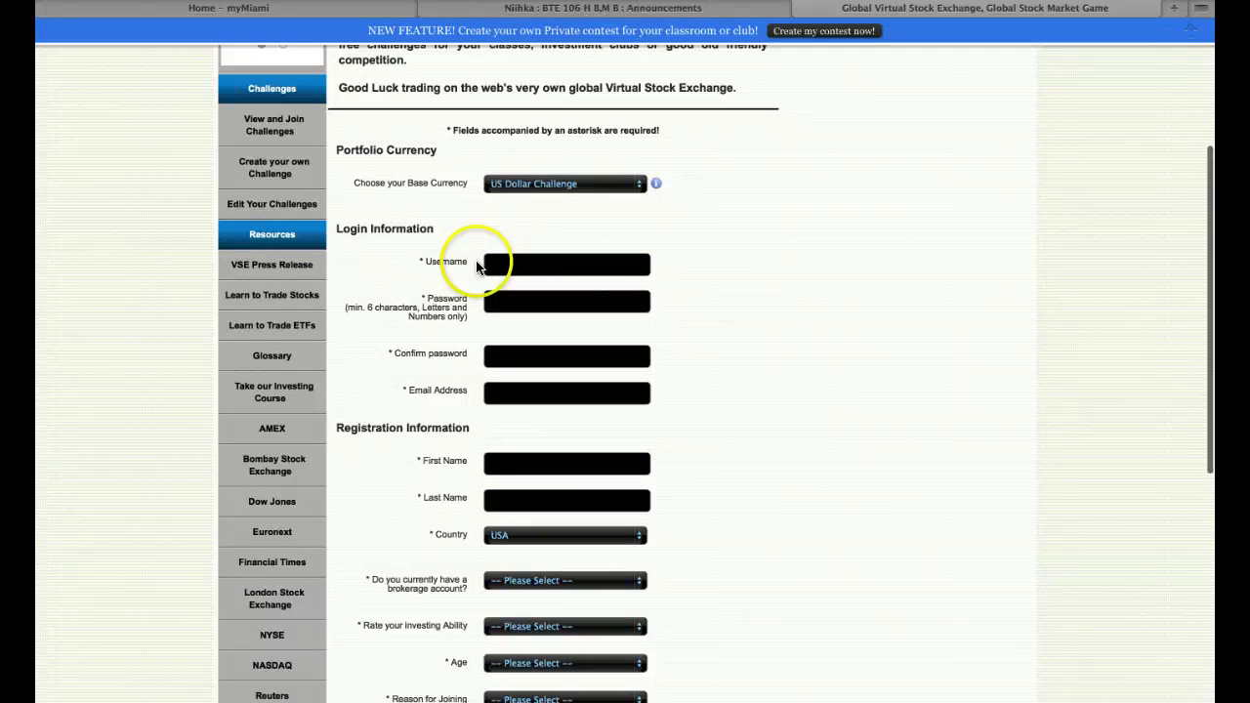
click(509, 263)
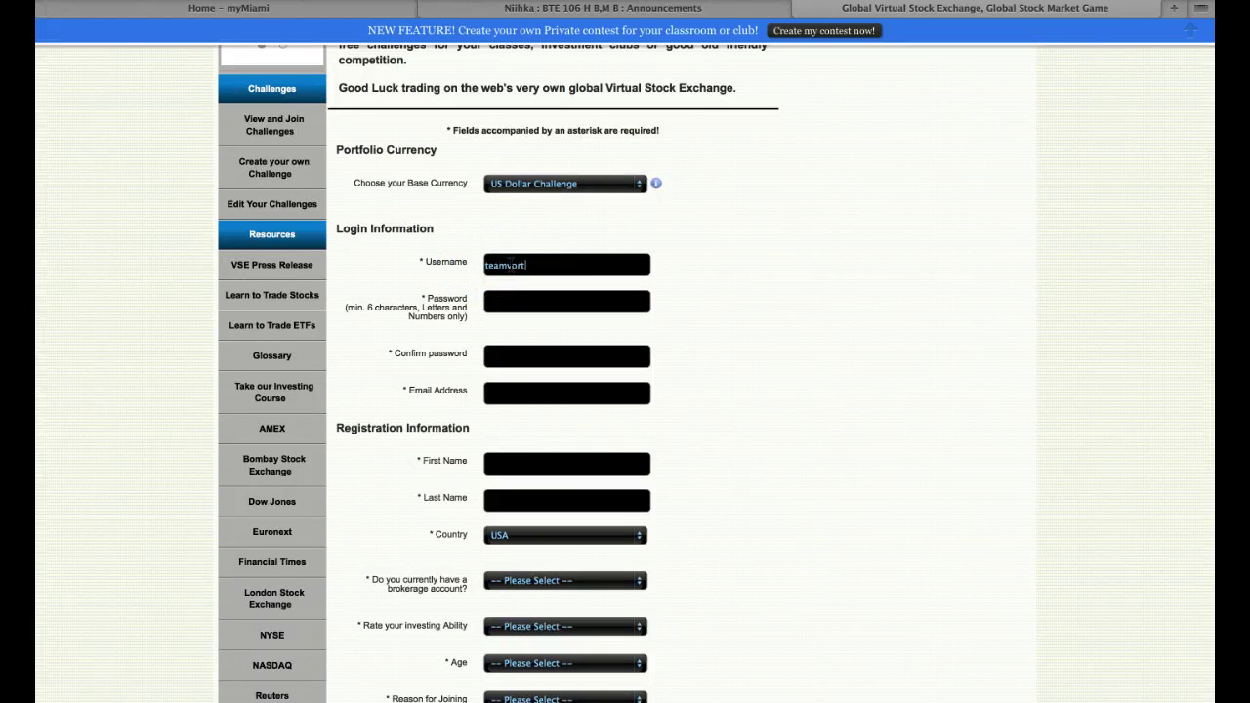
text(teamvortex123)
click(537, 299)
scroll(537, 296, up, 6)
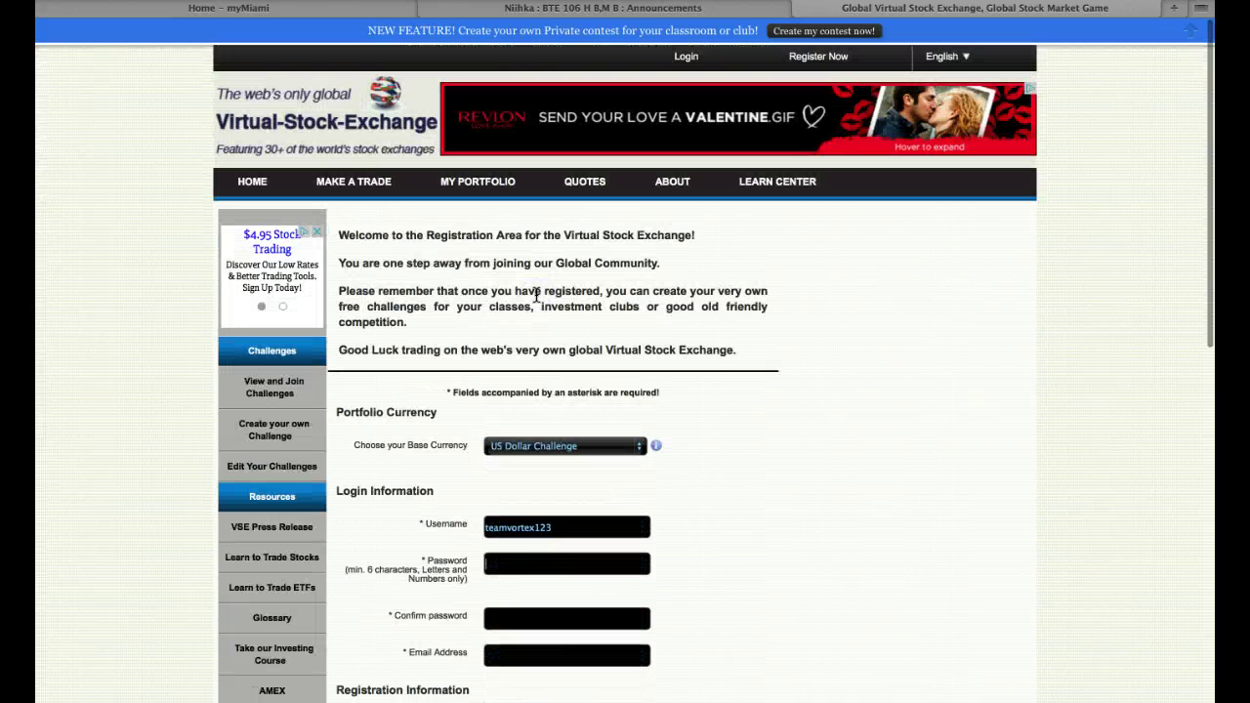
scroll(841, 500, down, 5)
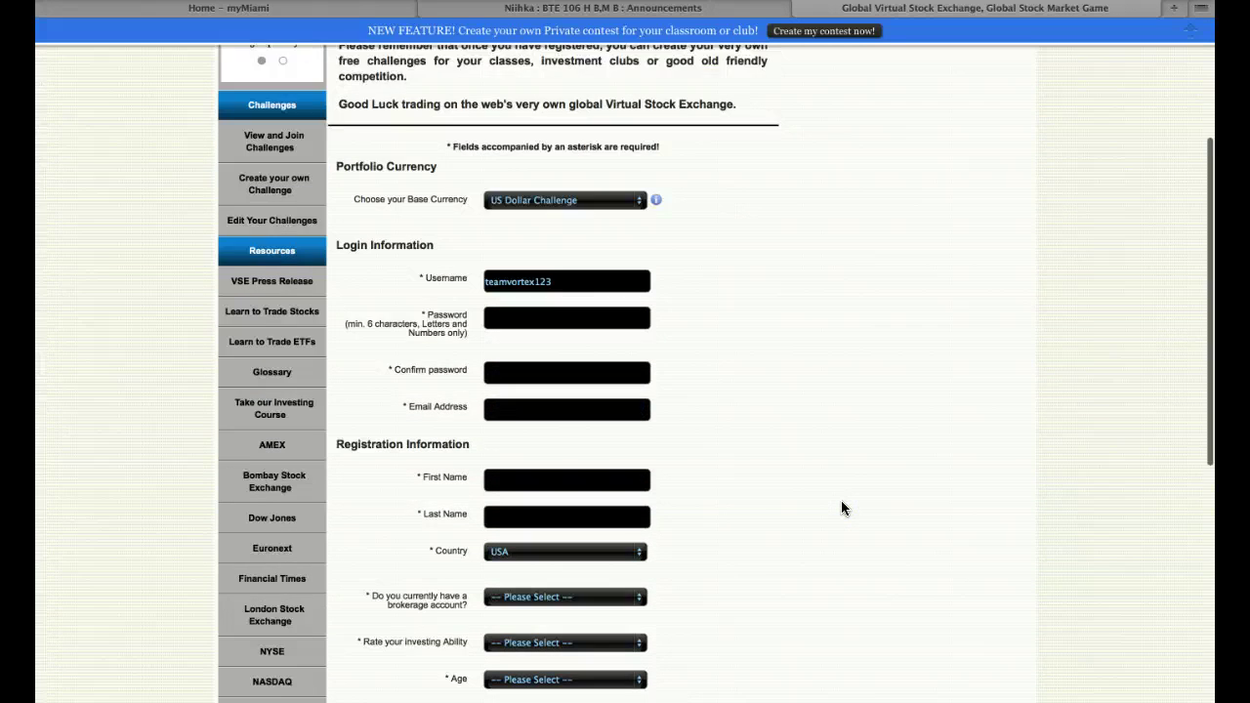
- Fill in the password, password confirmation, e-mail address and first name fields
click(503, 270)
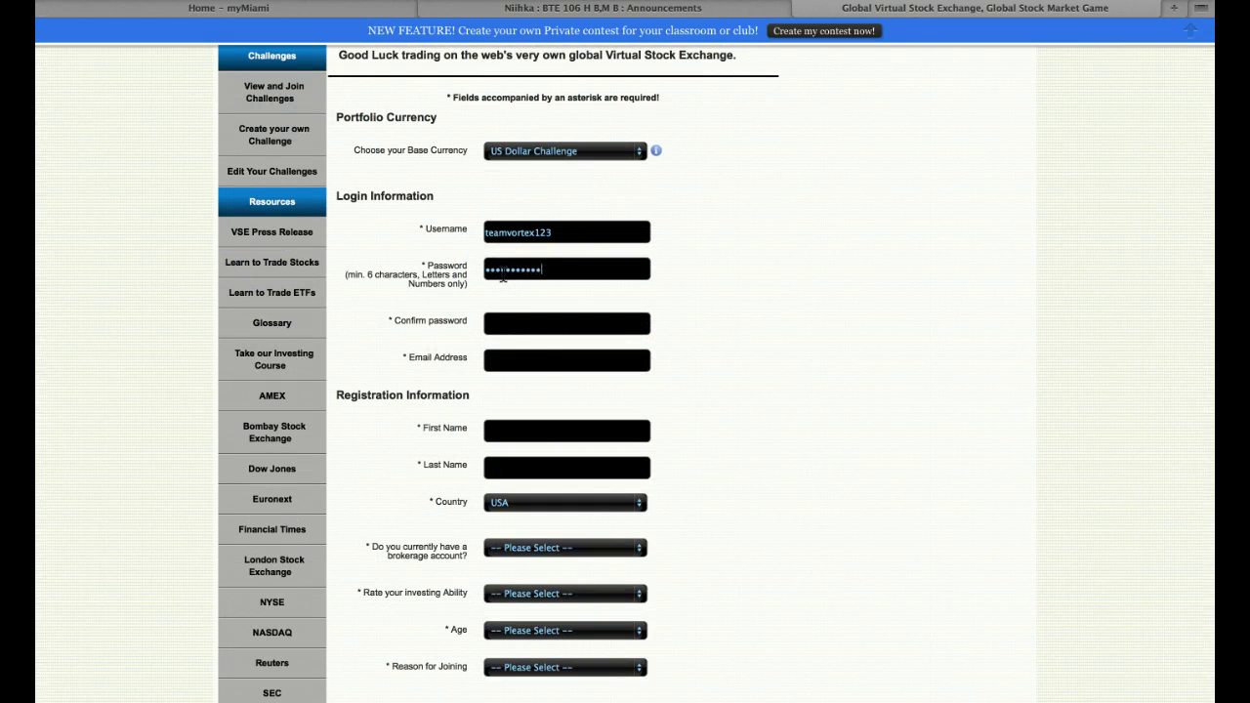
click(510, 322)
click(519, 363)
click(537, 427)
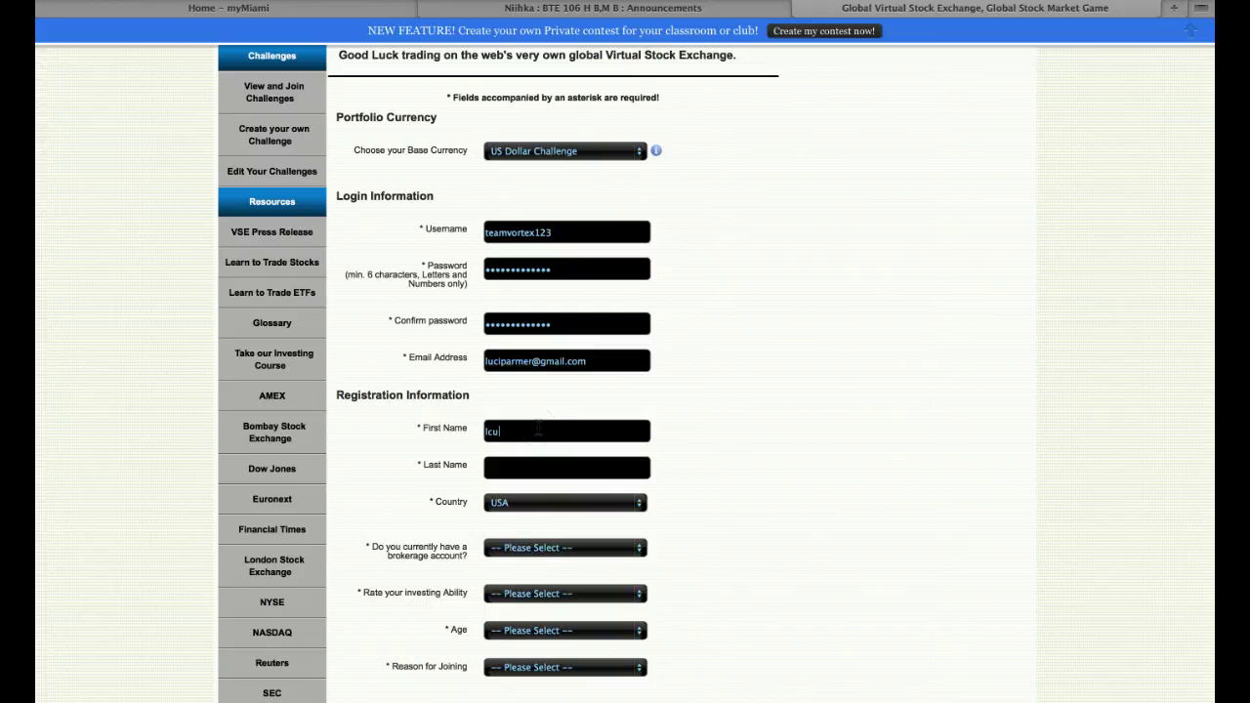
click(539, 427)
click(576, 422)
- Answer No to having a brokerage account and rate investing ability as Beginner
scroll(755, 470, down, 3)
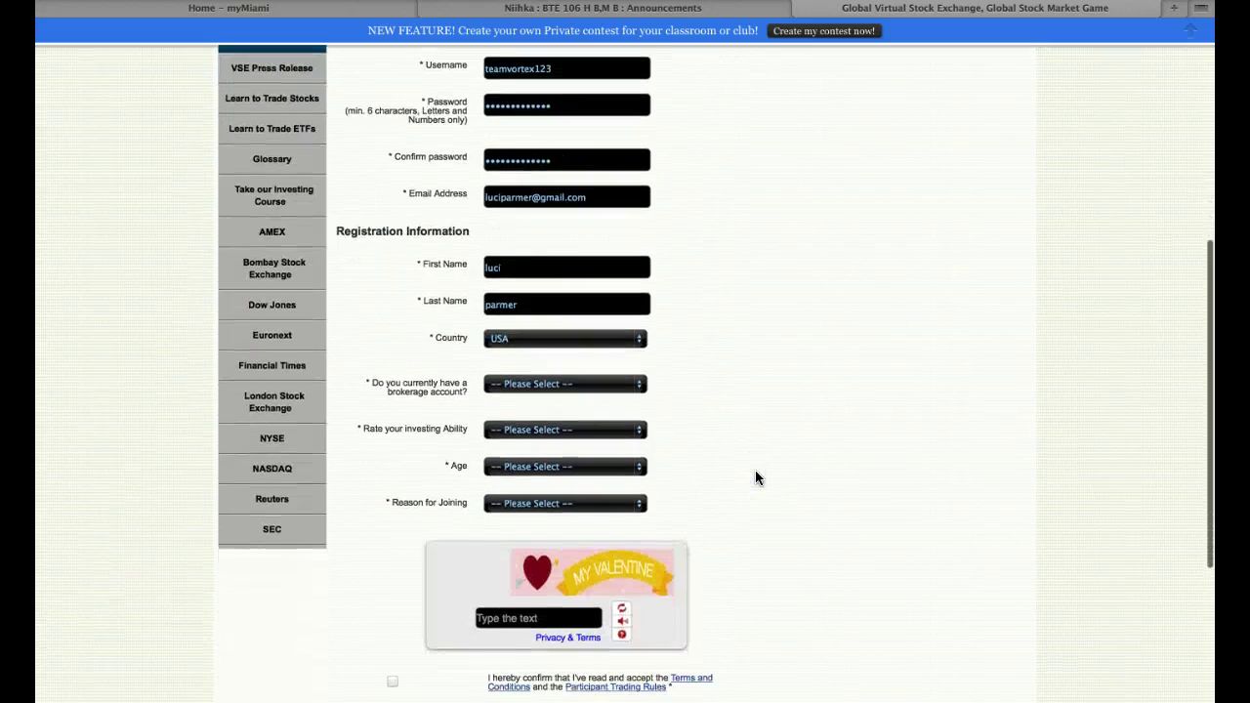
scroll(755, 470, down, 2)
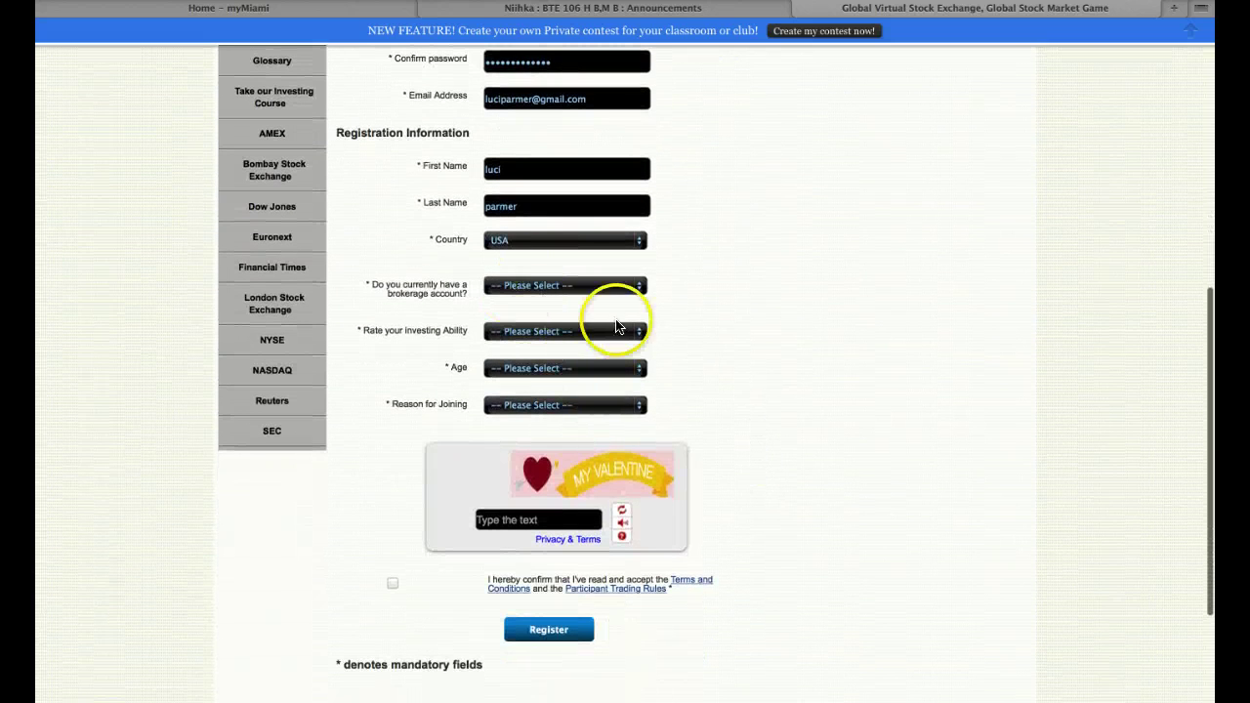
click(553, 293)
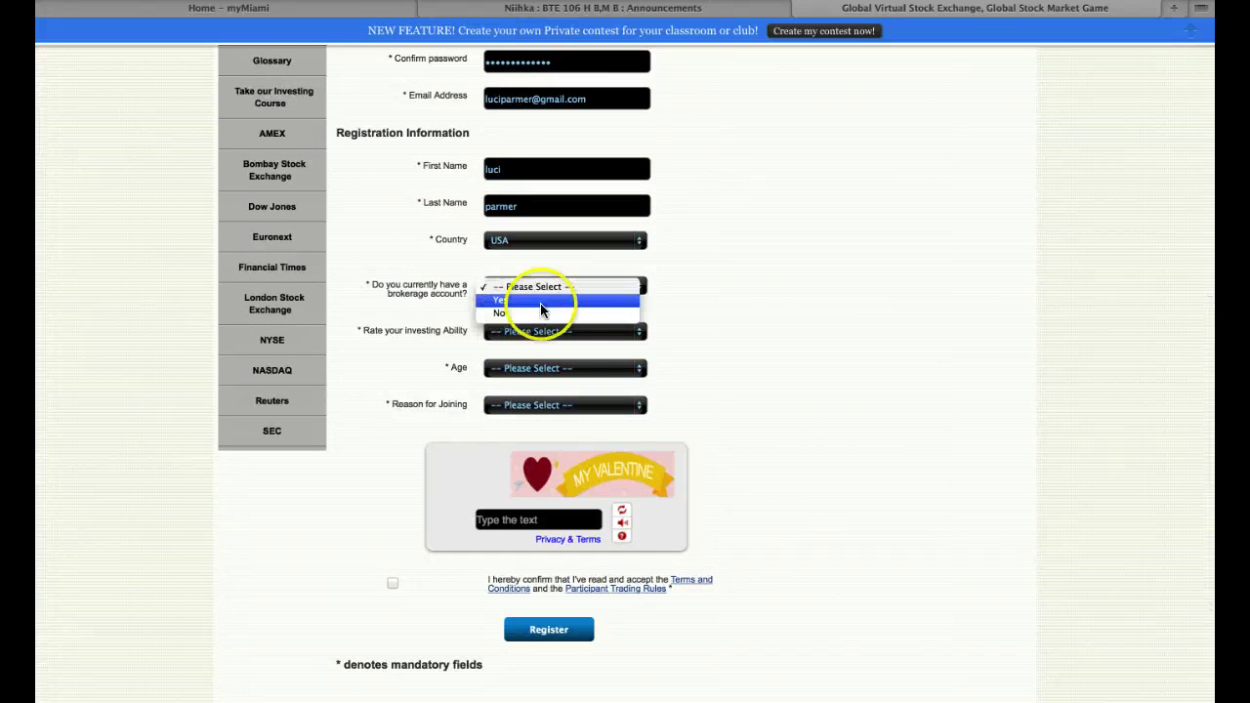
click(535, 311)
click(535, 335)
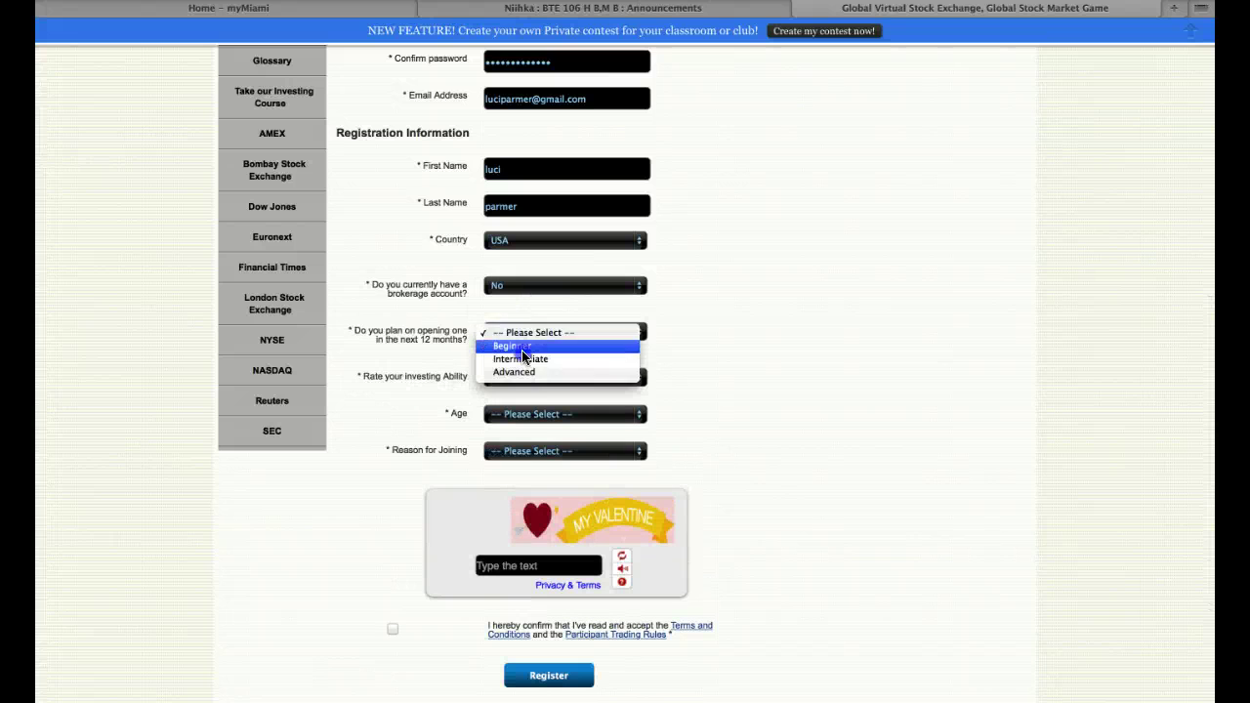
click(526, 348)
click(536, 418)
click(539, 335)
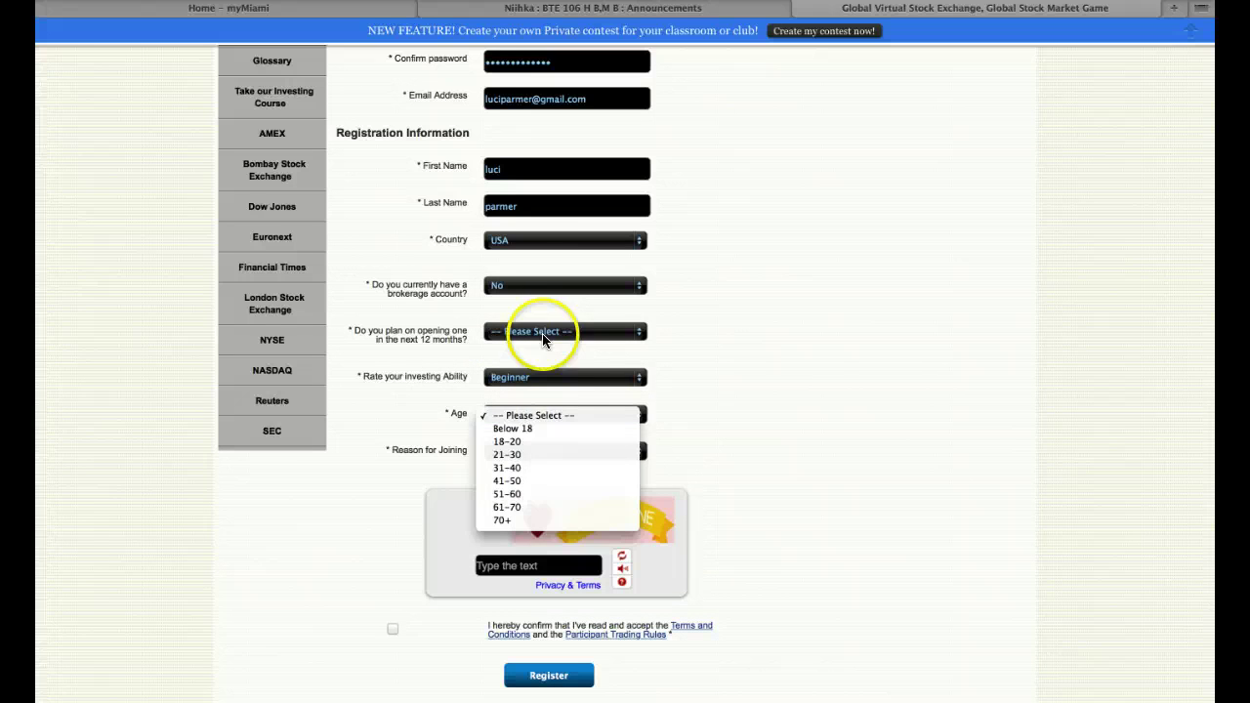
- Set plan-on-opening to No, age 21-30, reason College/University Course, answer captcha, accept terms
click(543, 330)
click(530, 358)
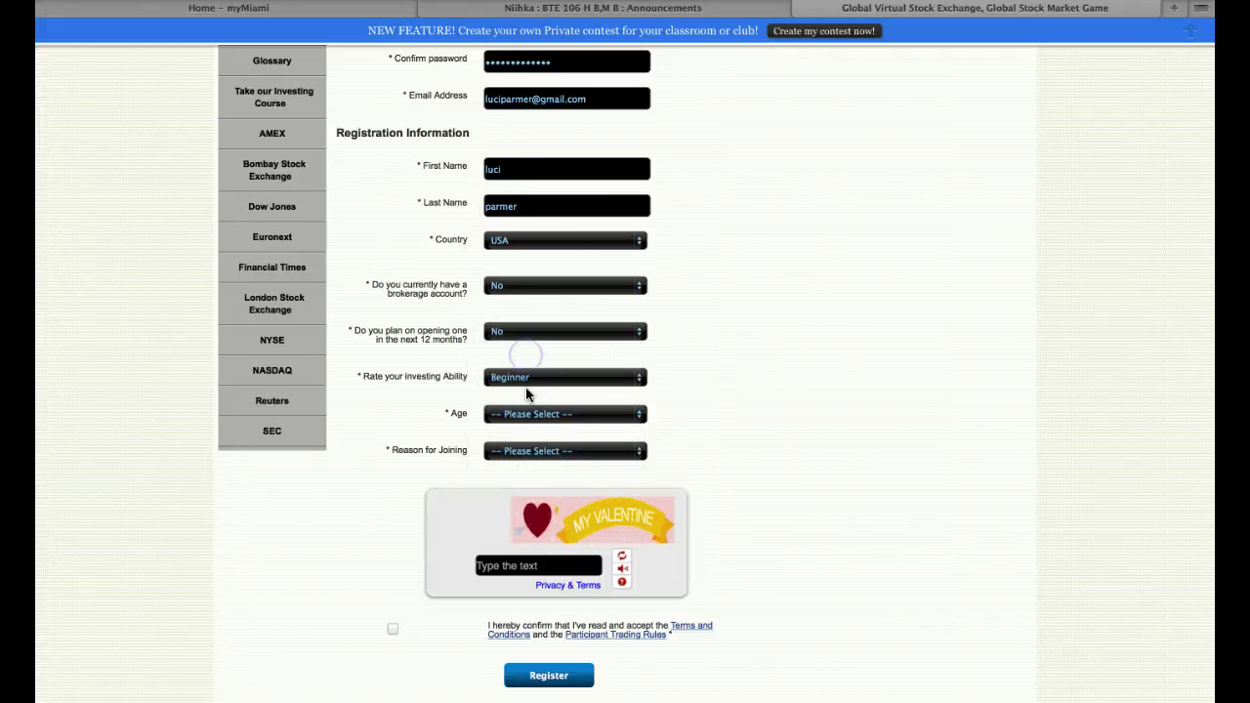
click(532, 417)
click(527, 455)
click(543, 452)
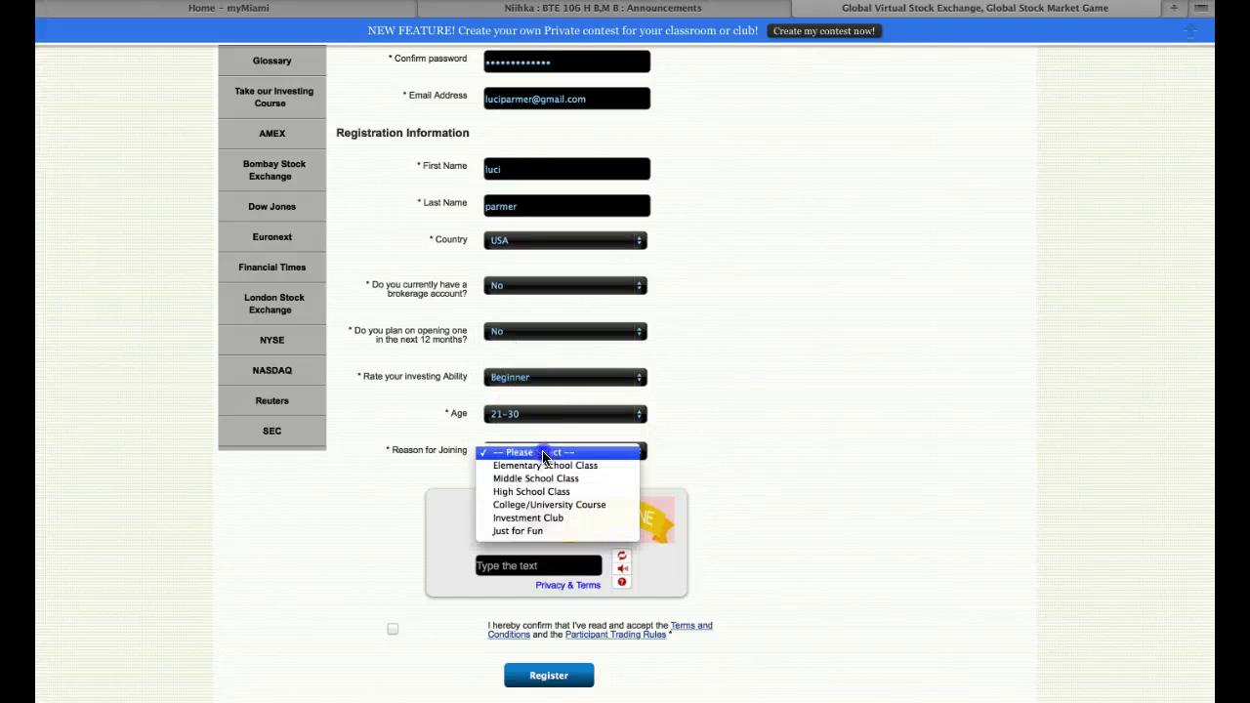
click(547, 505)
click(562, 566)
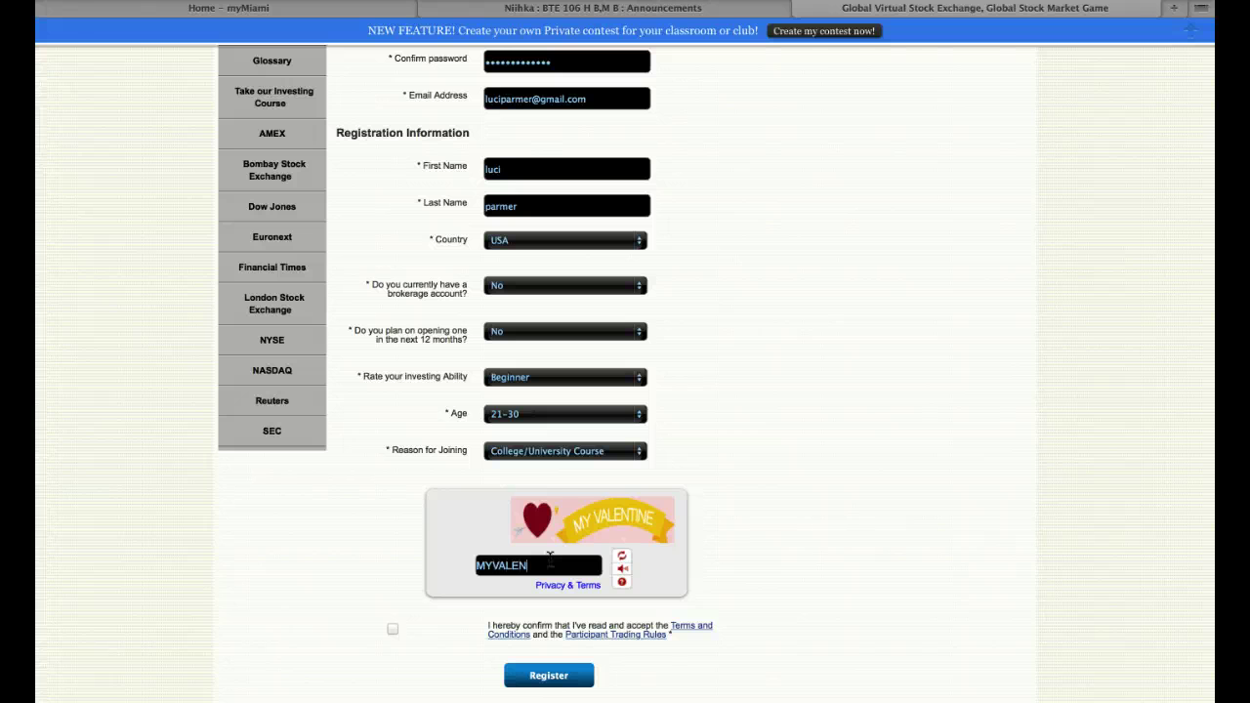
click(392, 629)
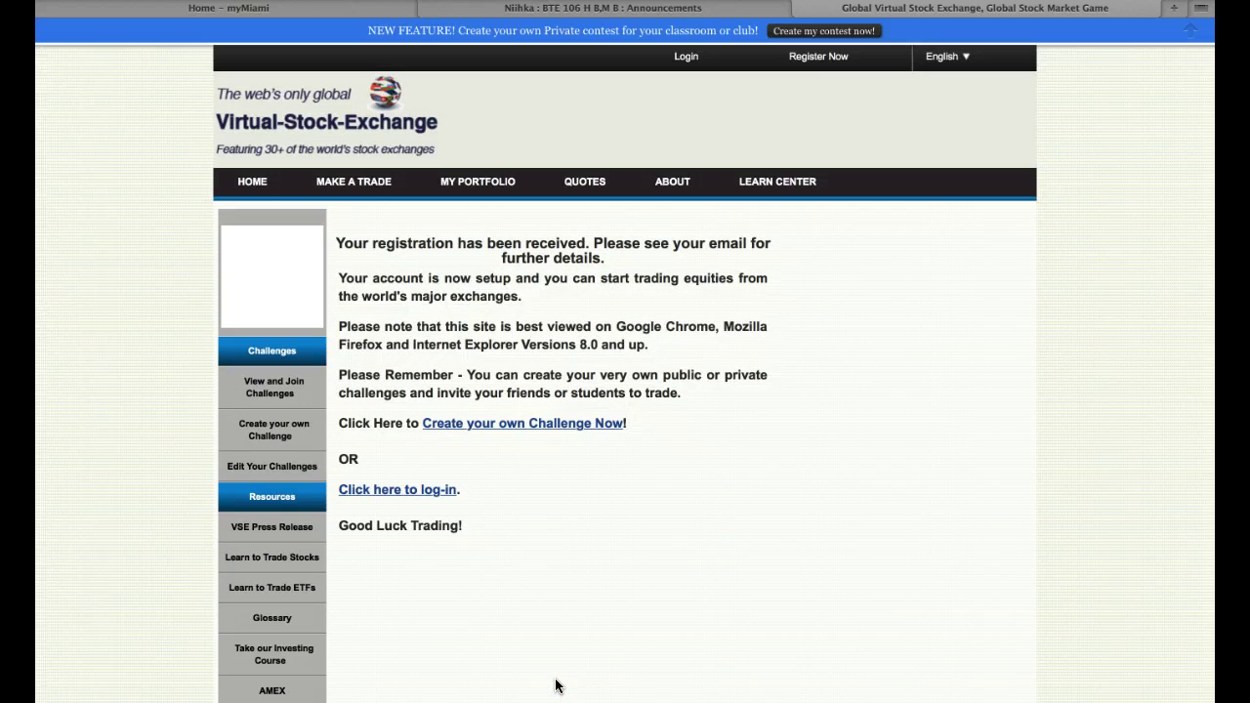
- Submit the registration, then log in with the new team username and password
click(409, 496)
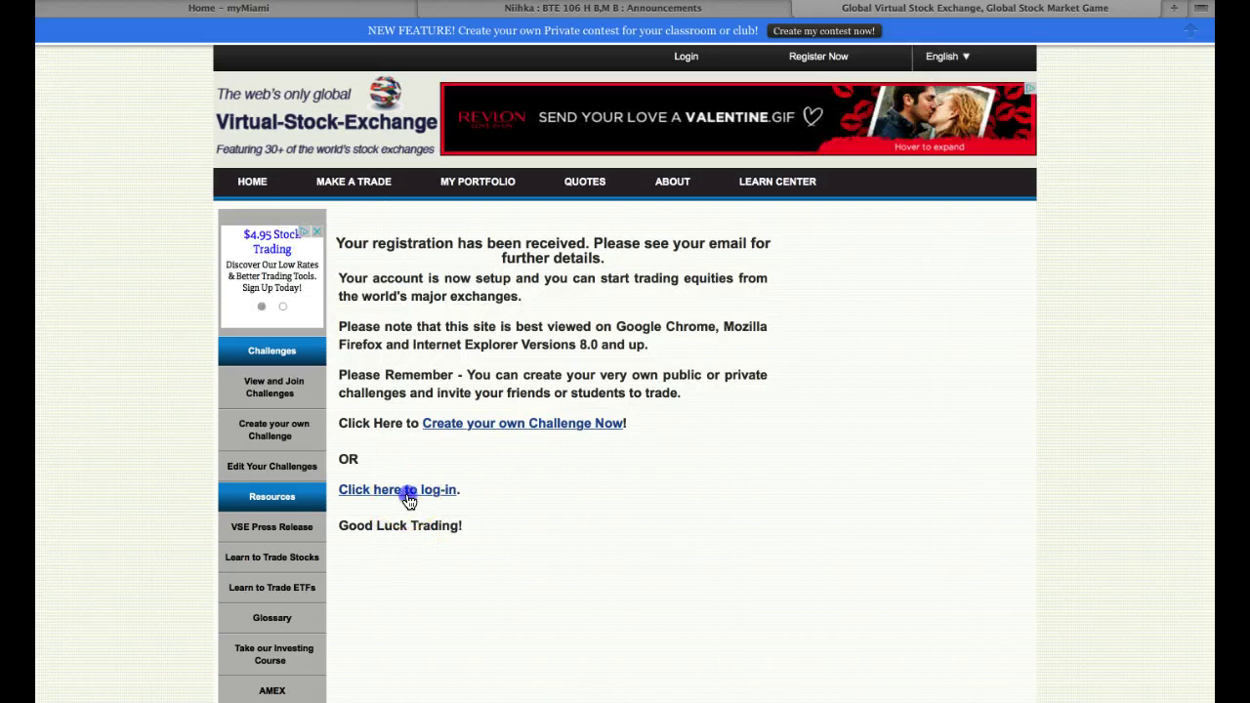
click(408, 496)
click(673, 325)
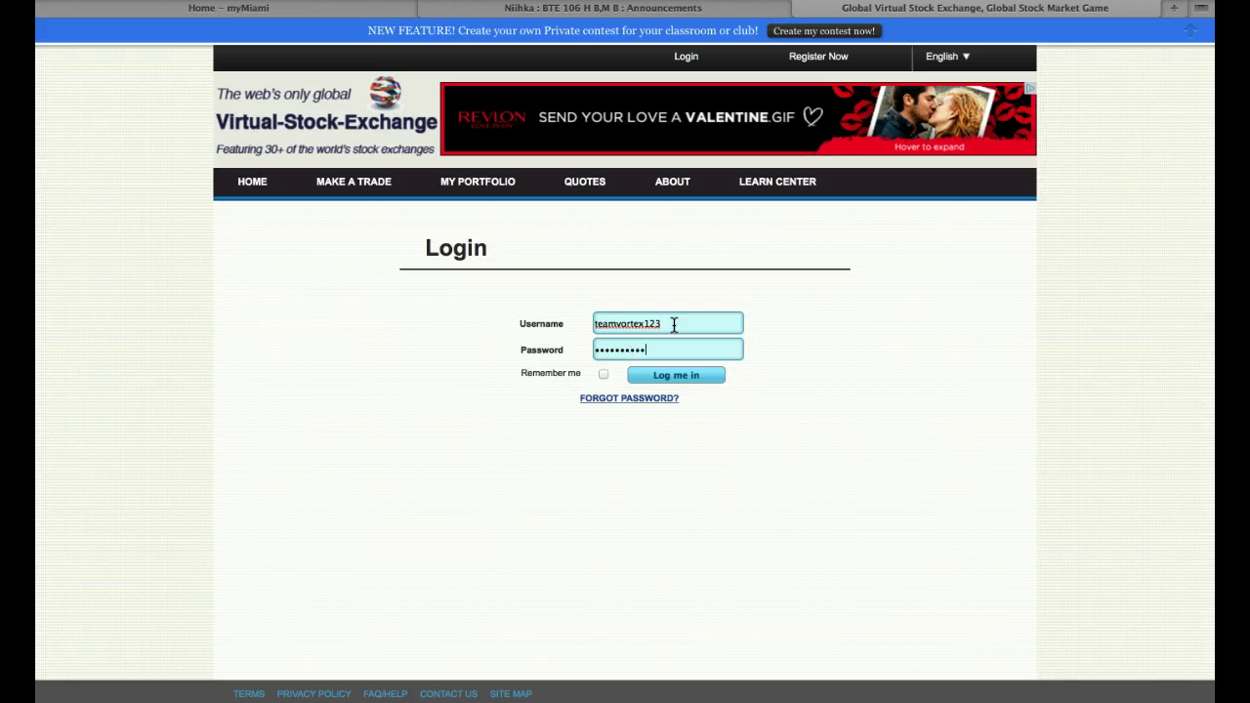
click(669, 379)
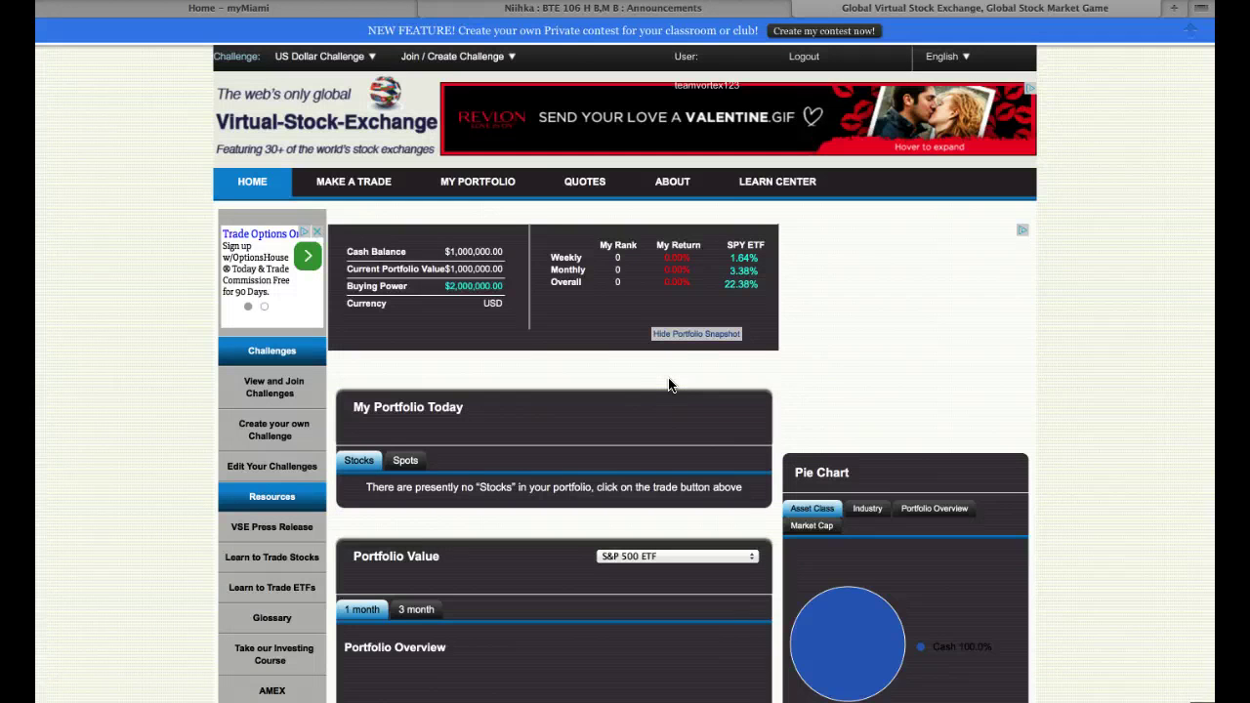
- Search the Join / Create Challenge contest list for 'BTE'
click(538, 245)
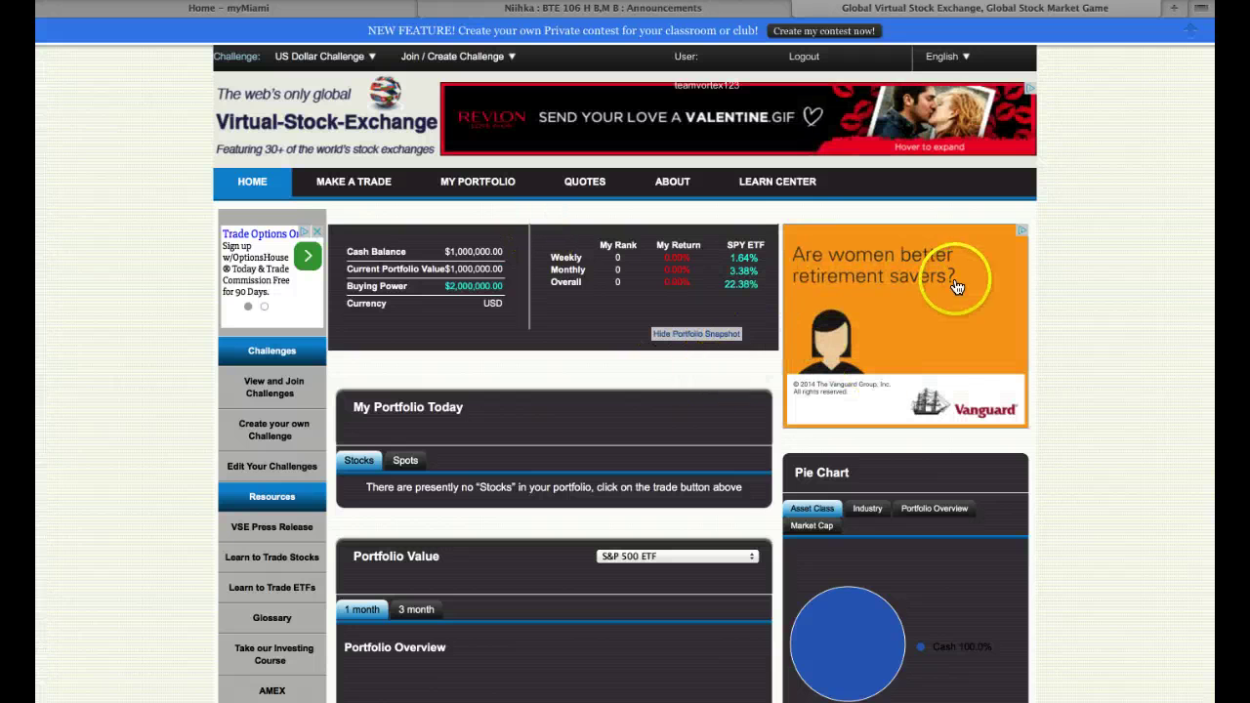
mouse_move(692, 91)
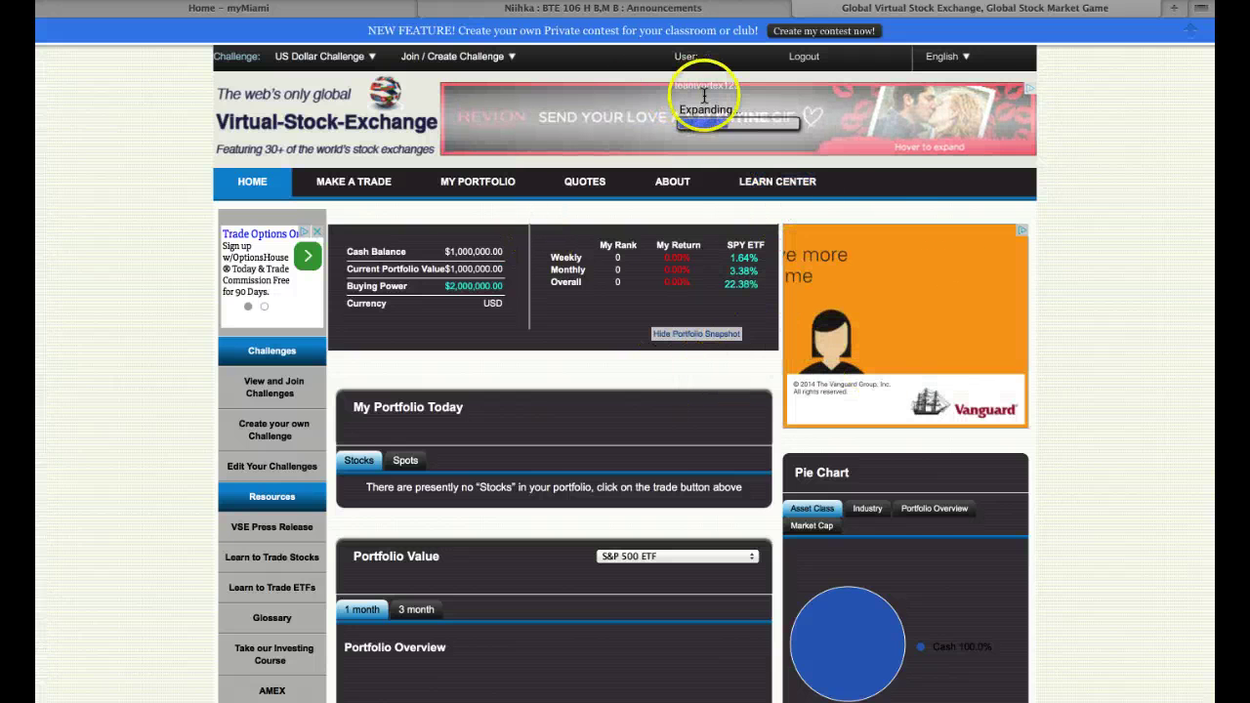
click(422, 55)
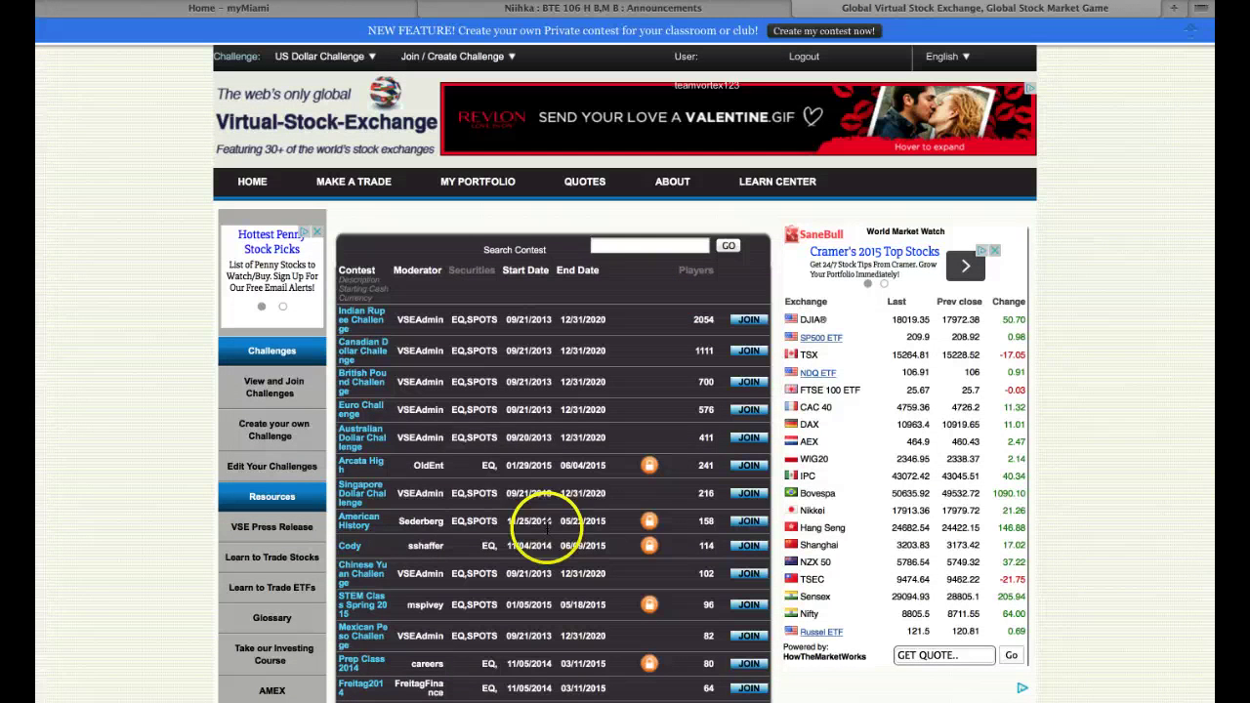
click(625, 246)
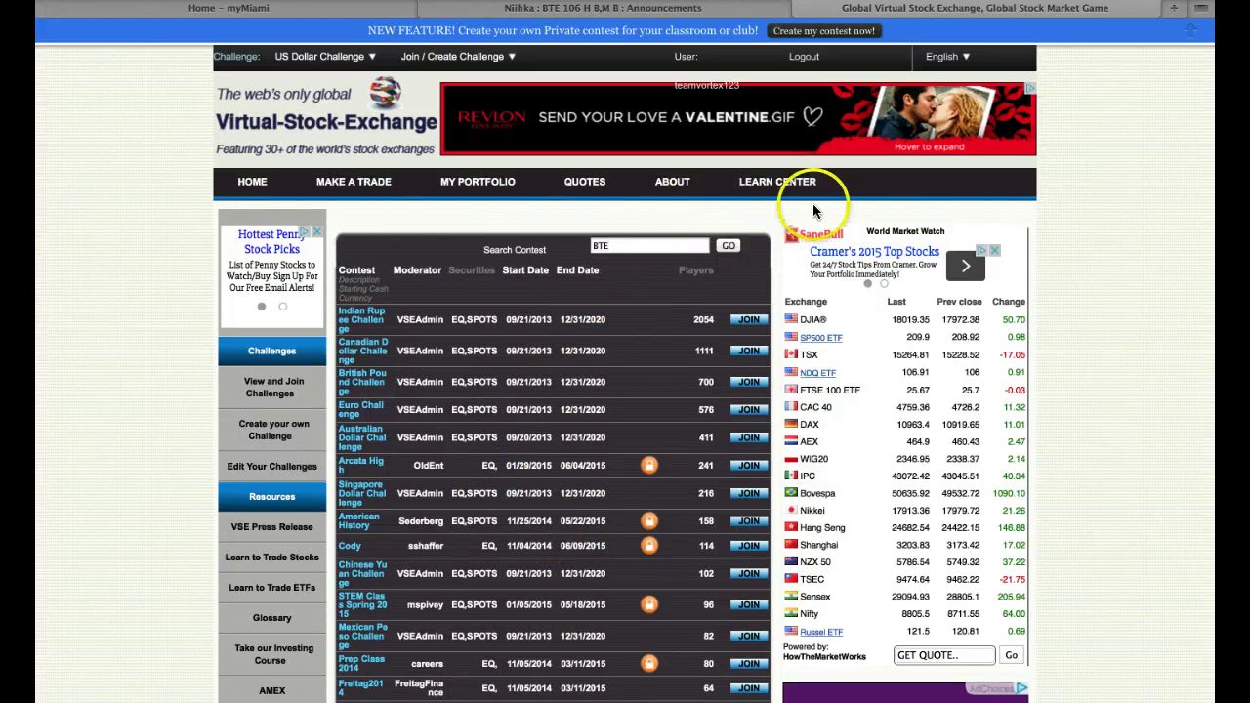
click(728, 247)
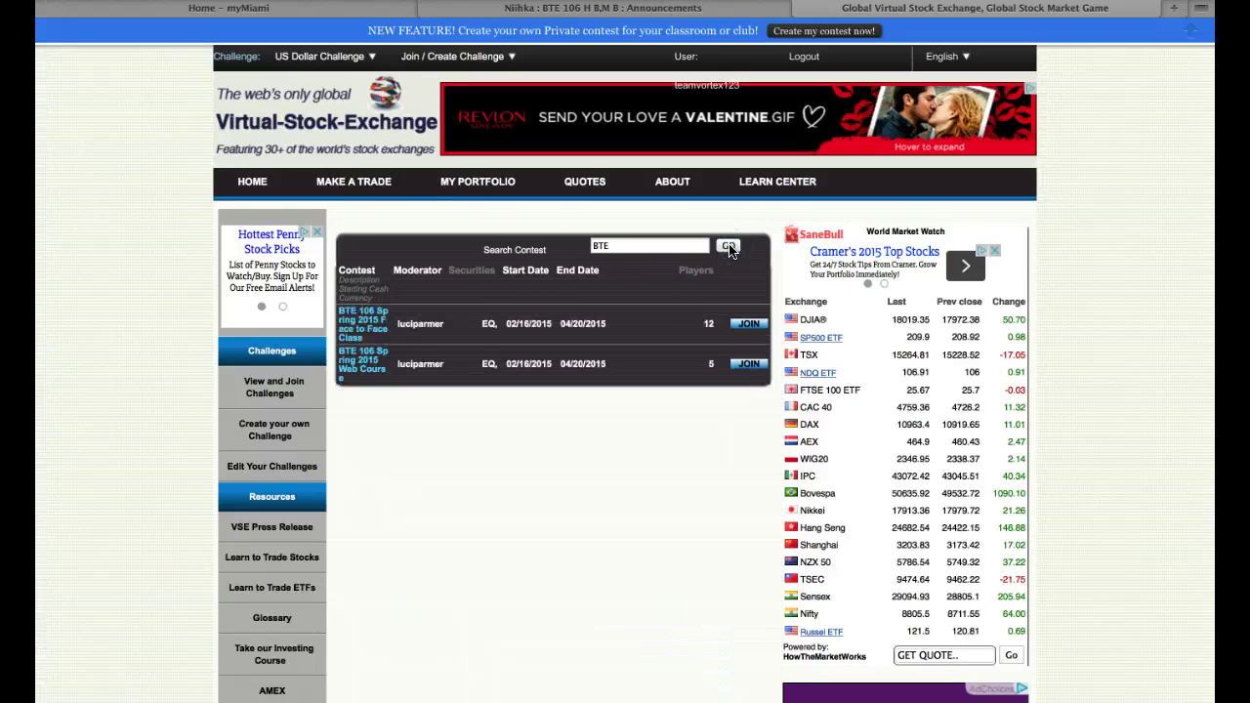
mouse_move(353, 369)
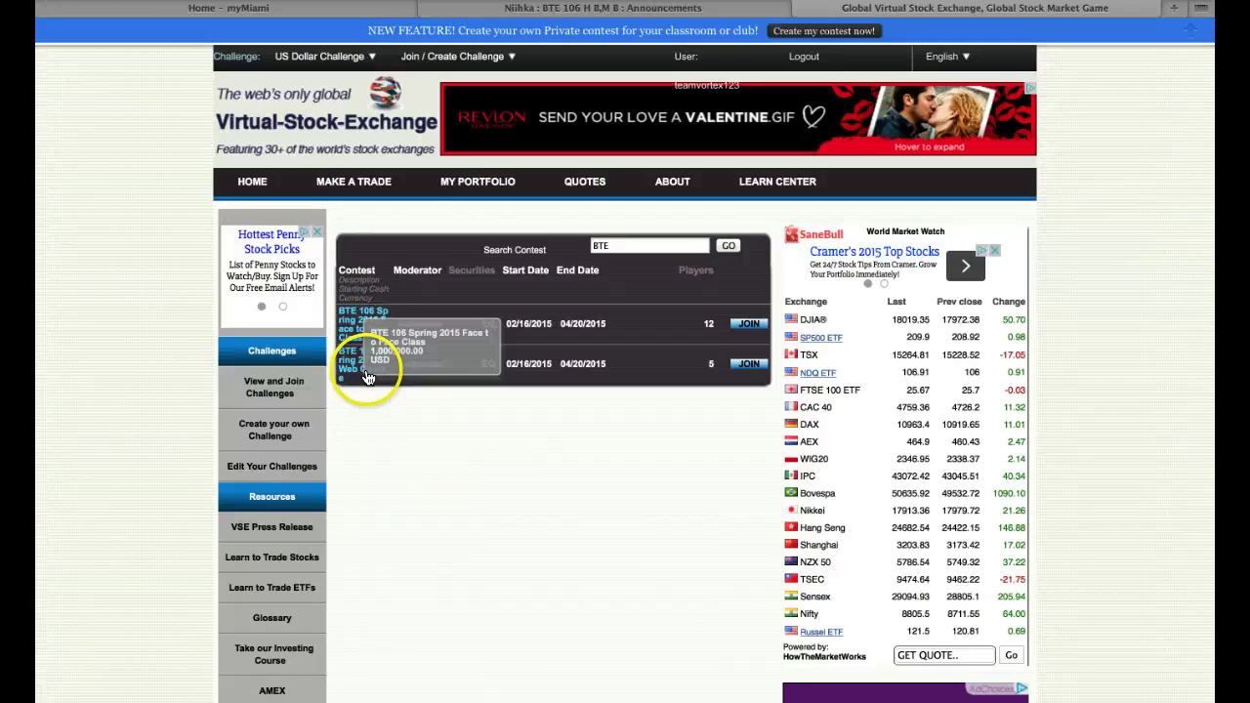
mouse_move(372, 334)
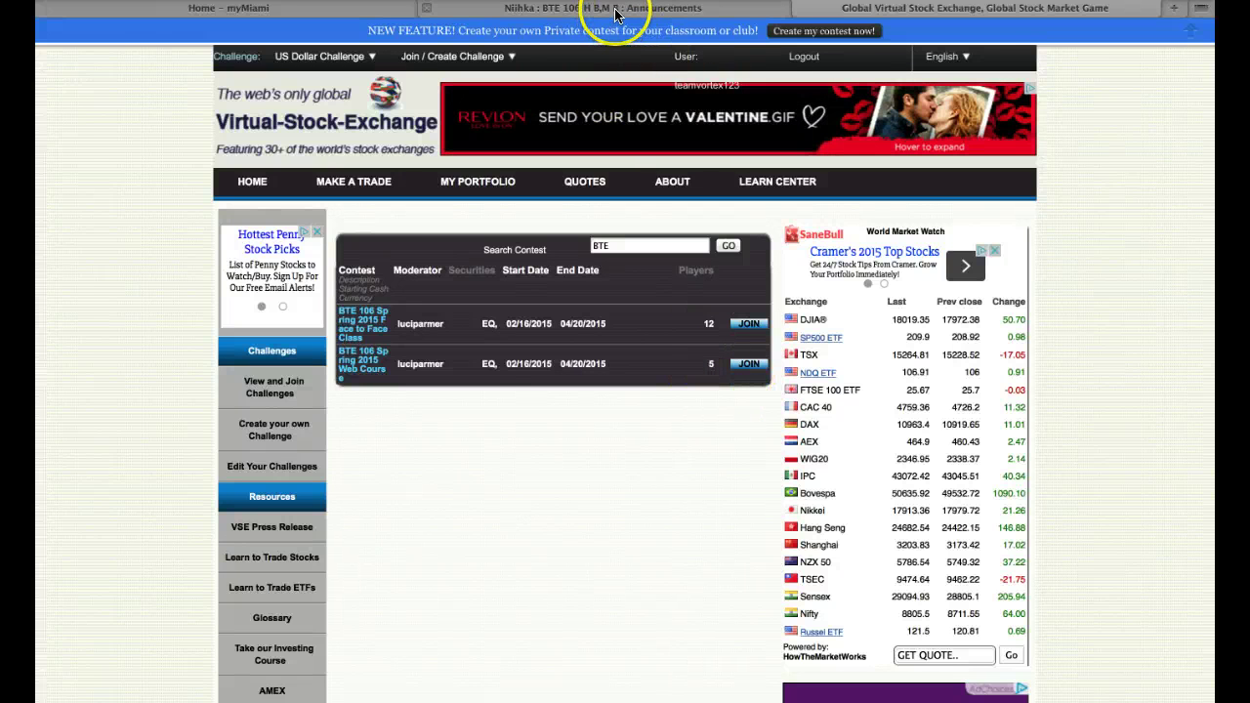
- Switch to the Niihka BTE 106 H B,M B Announcements browser tab
click(615, 10)
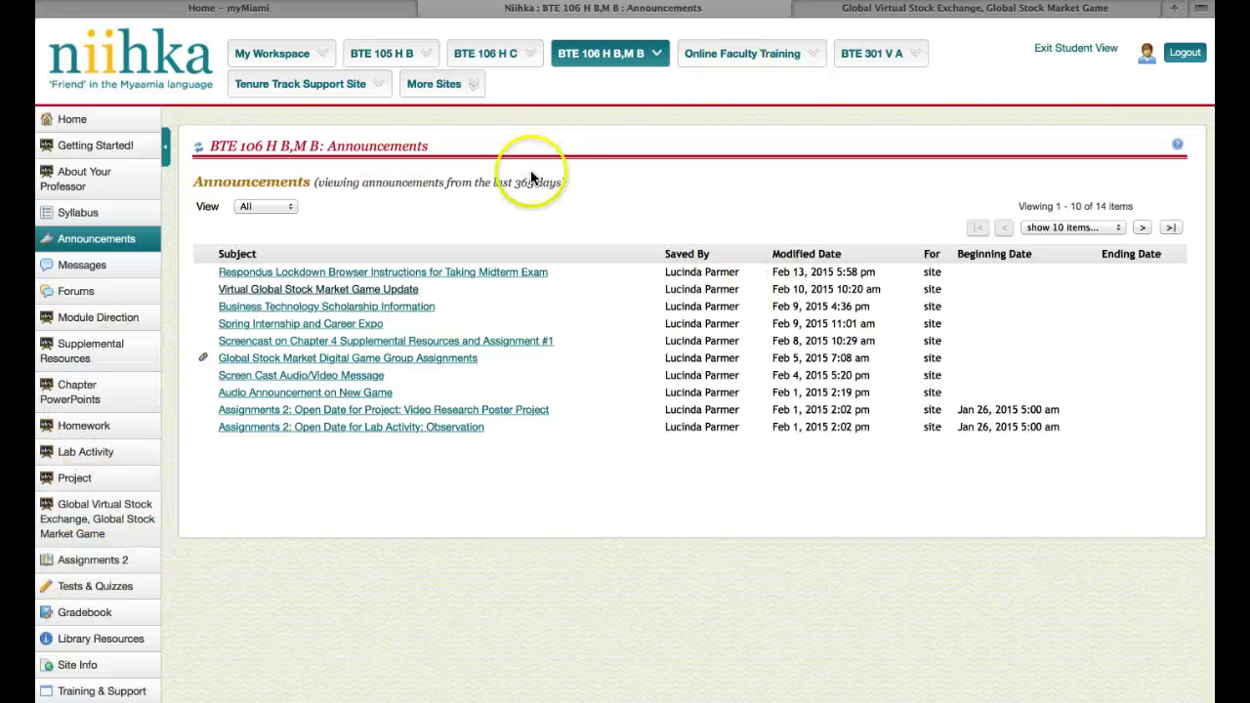
- Open Assignments 2 and view the Homework Question details, due Feb 15, 2015
click(116, 559)
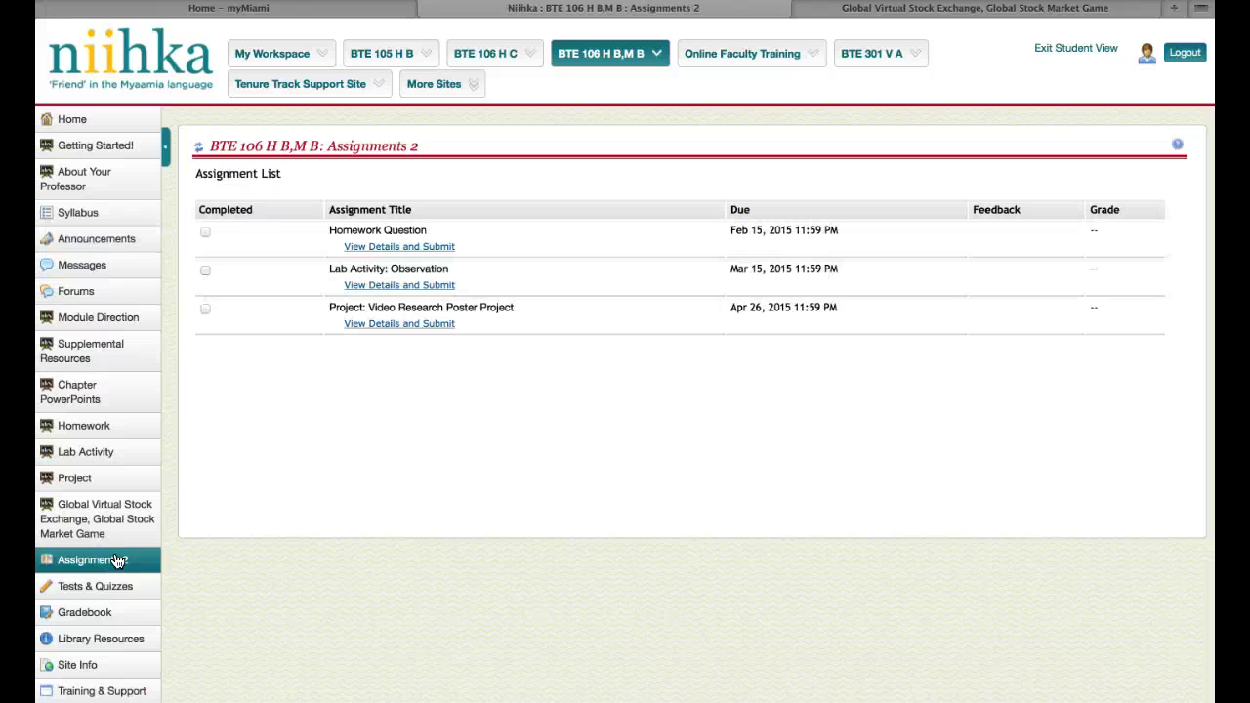
click(412, 247)
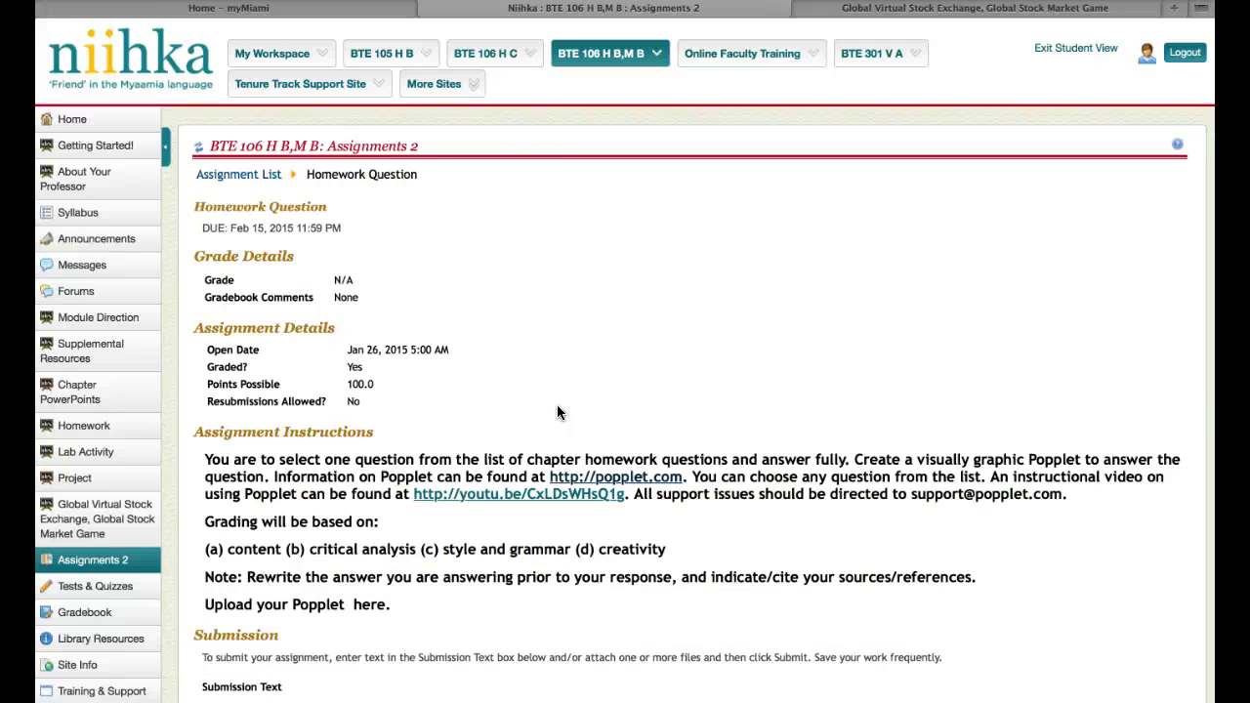
scroll(558, 412, down, 3)
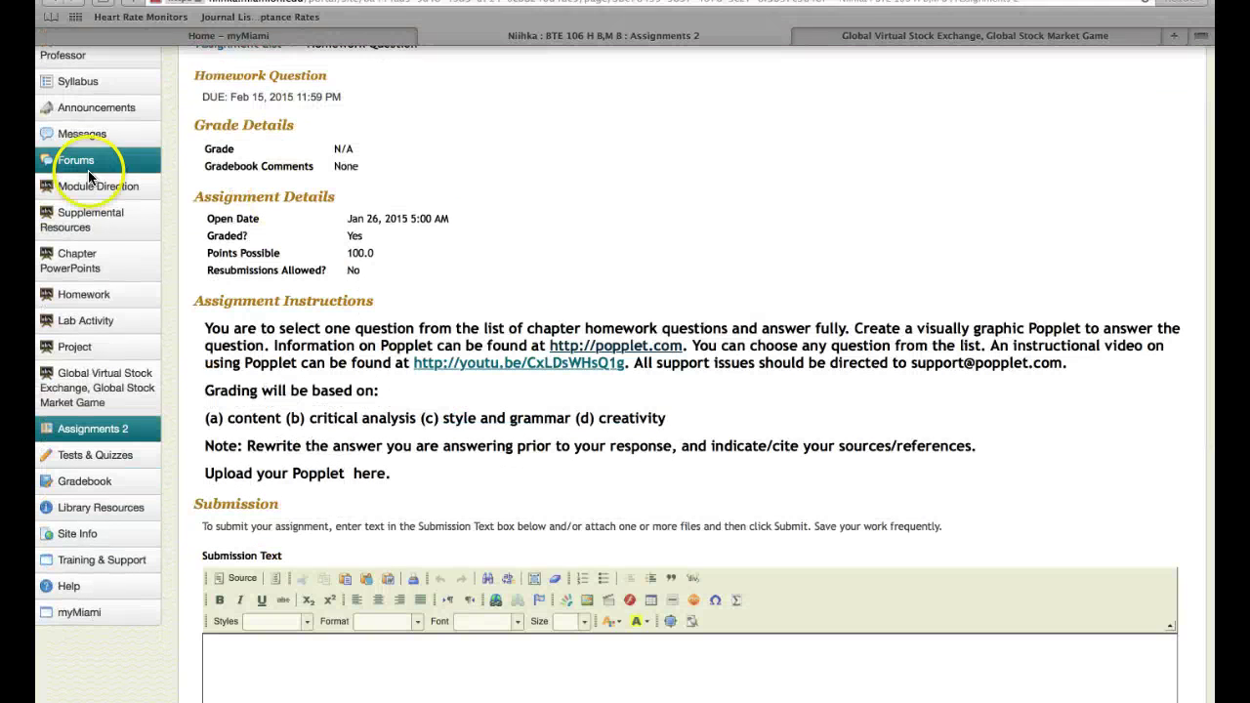
- Open the Homework page from the sidebar and scroll through the numbered questions
click(84, 296)
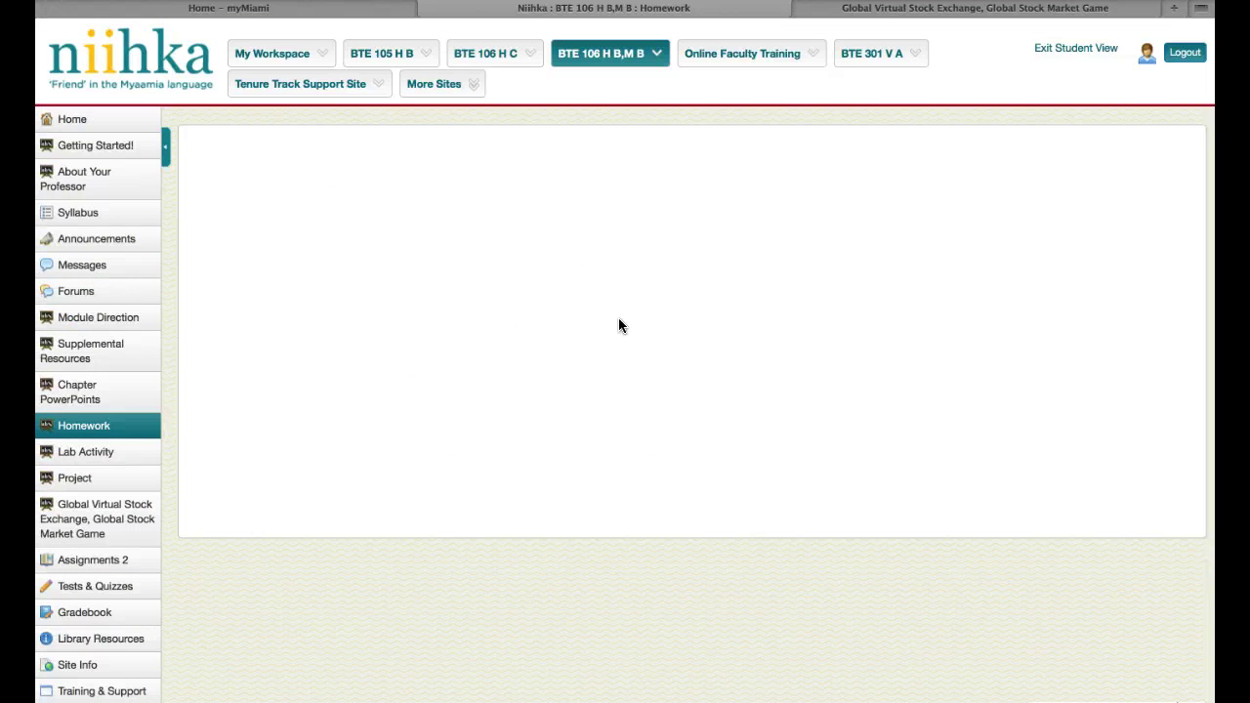
scroll(572, 408, down, 5)
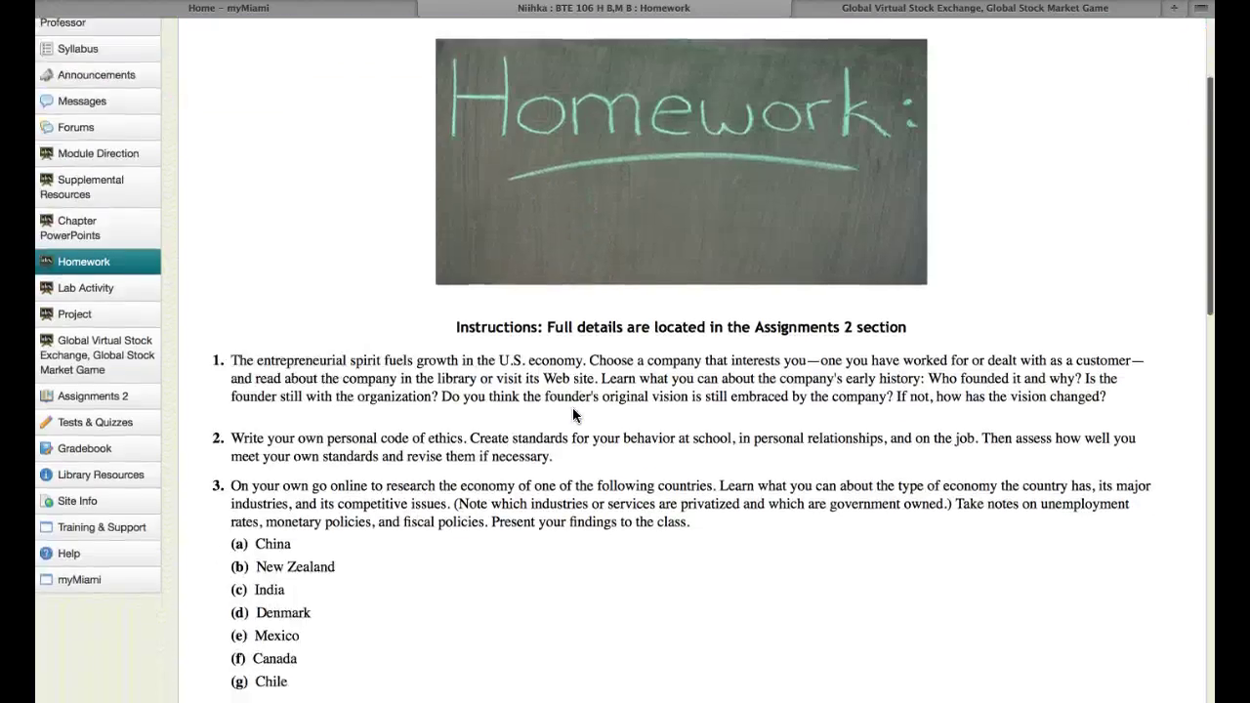
scroll(573, 410, down, 8)
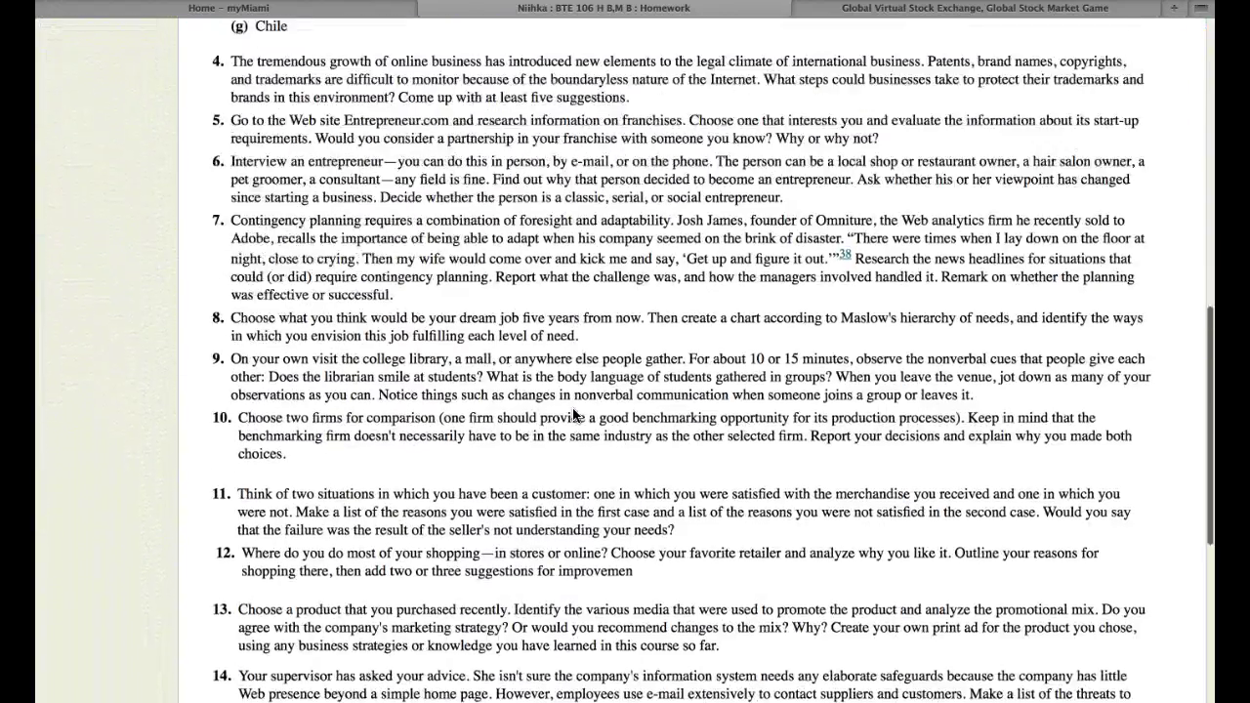
scroll(573, 412, up, 7)
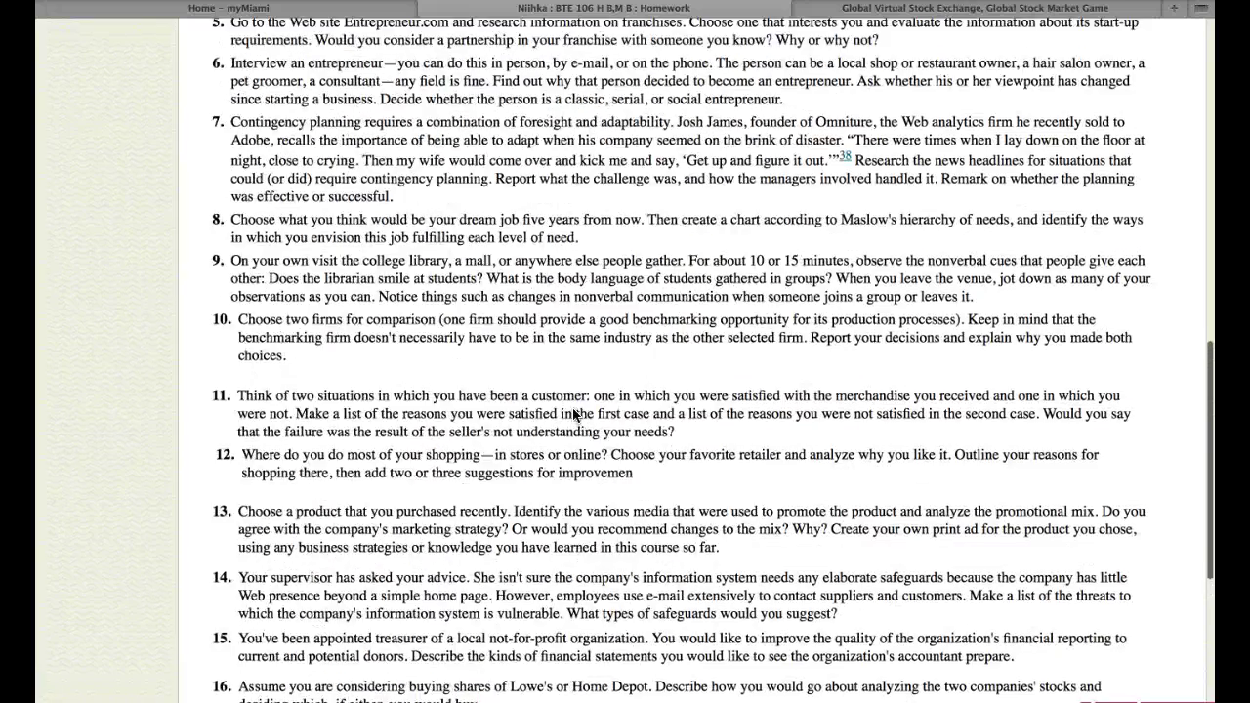
scroll(572, 414, up, 6)
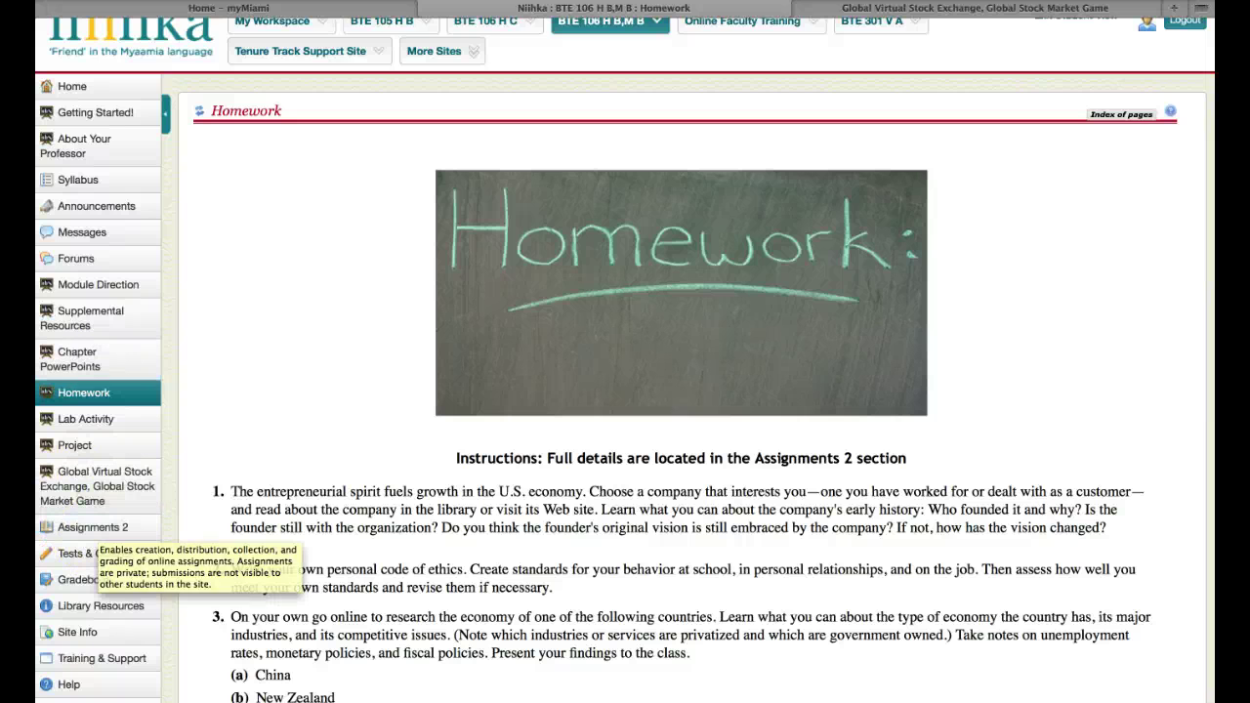
click(162, 49)
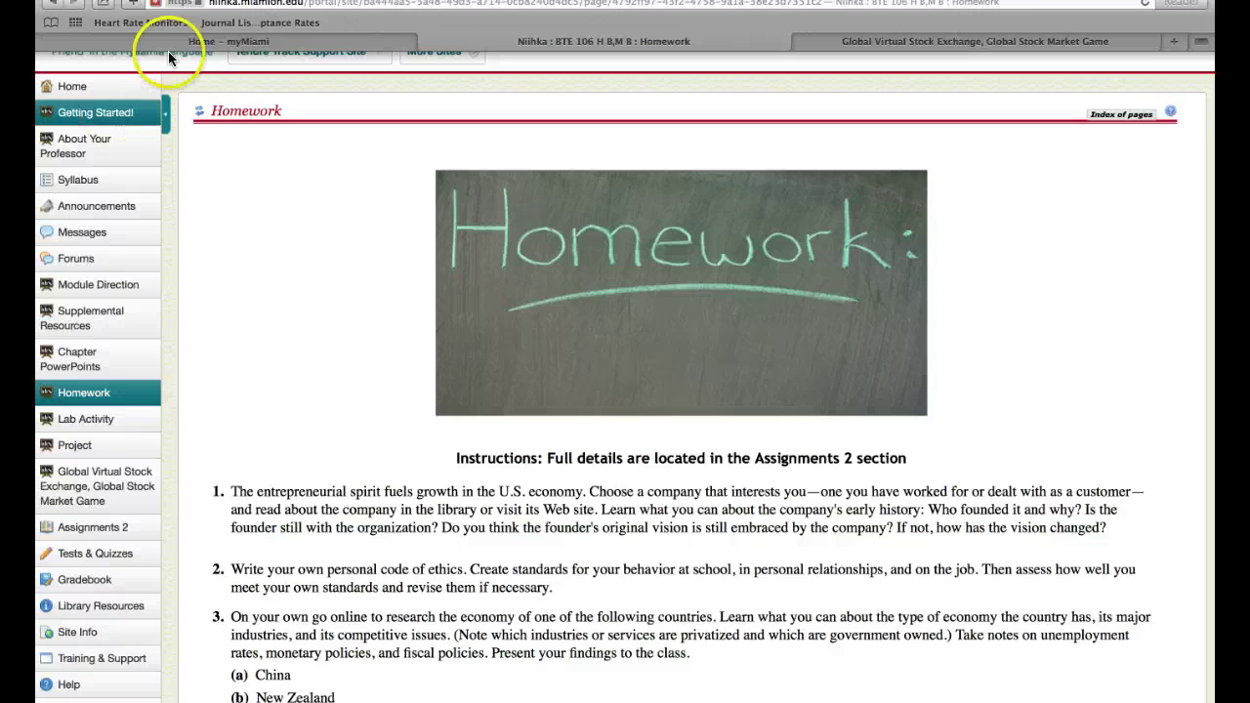